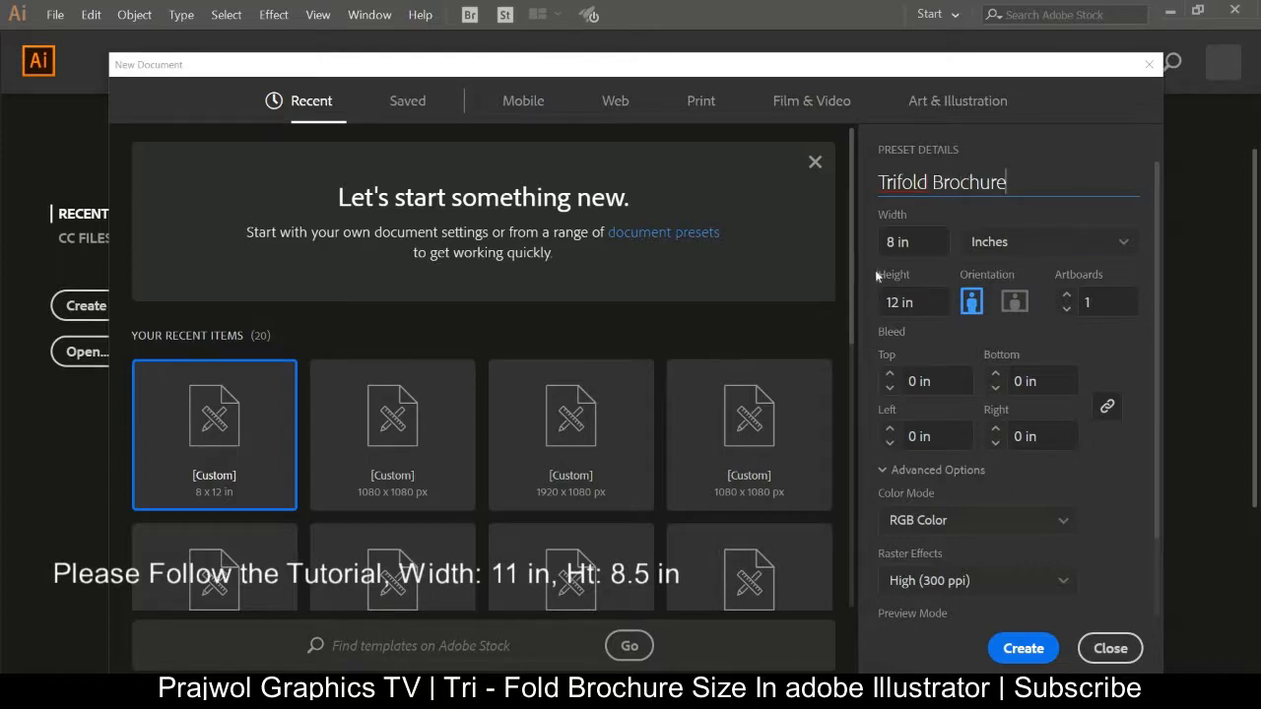
# Set the new Trifold Brochure document's width to 8.5 in and height to 11 in.
pyautogui.press('Tab')
pyautogui.click(895, 242)
pyautogui.press('Tab')
pyautogui.click(890, 303)
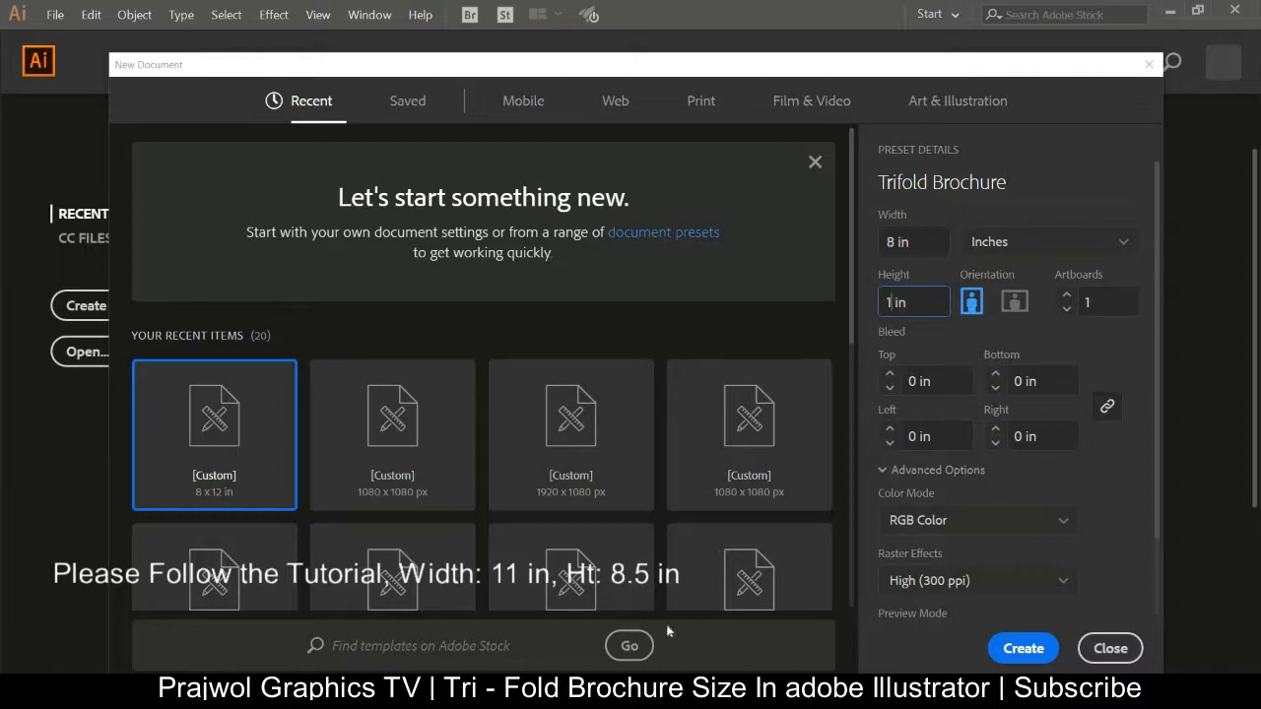
pyautogui.write('1')
pyautogui.click(896, 242)
pyautogui.write('.5')
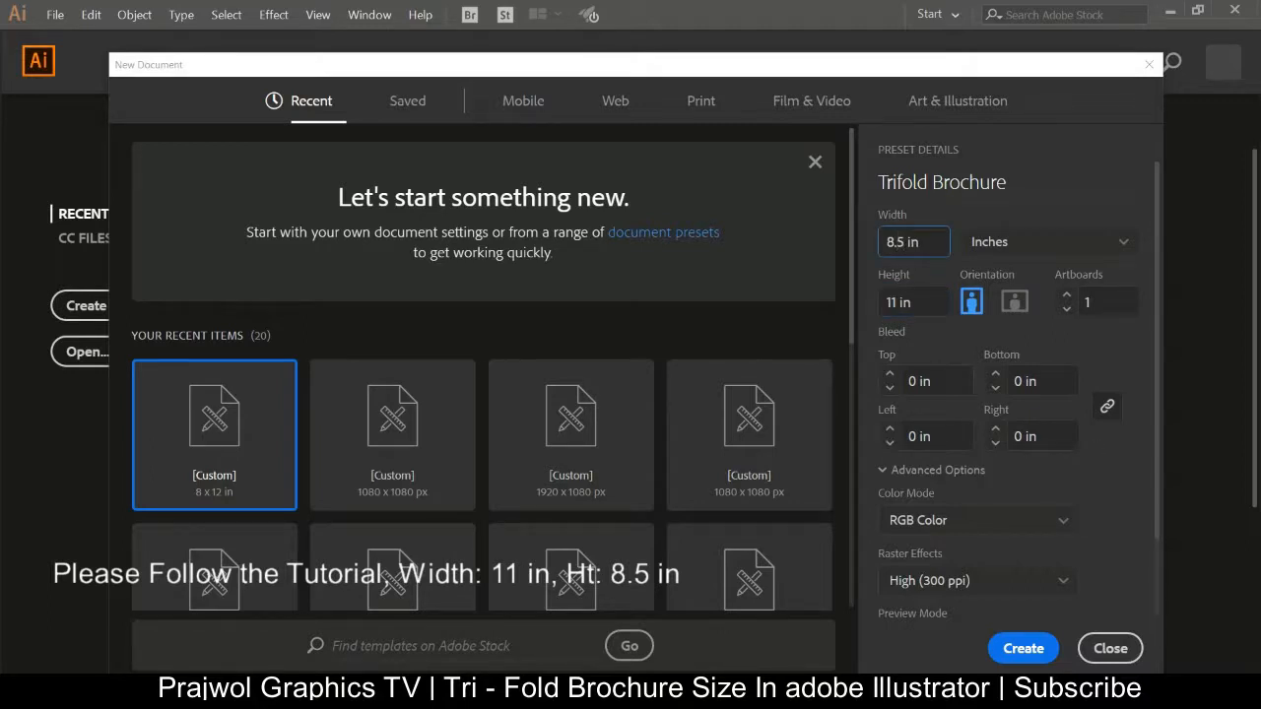
# Set the bleed to 0.25 in on all four sides and expand the advanced options.
pyautogui.click(920, 382)
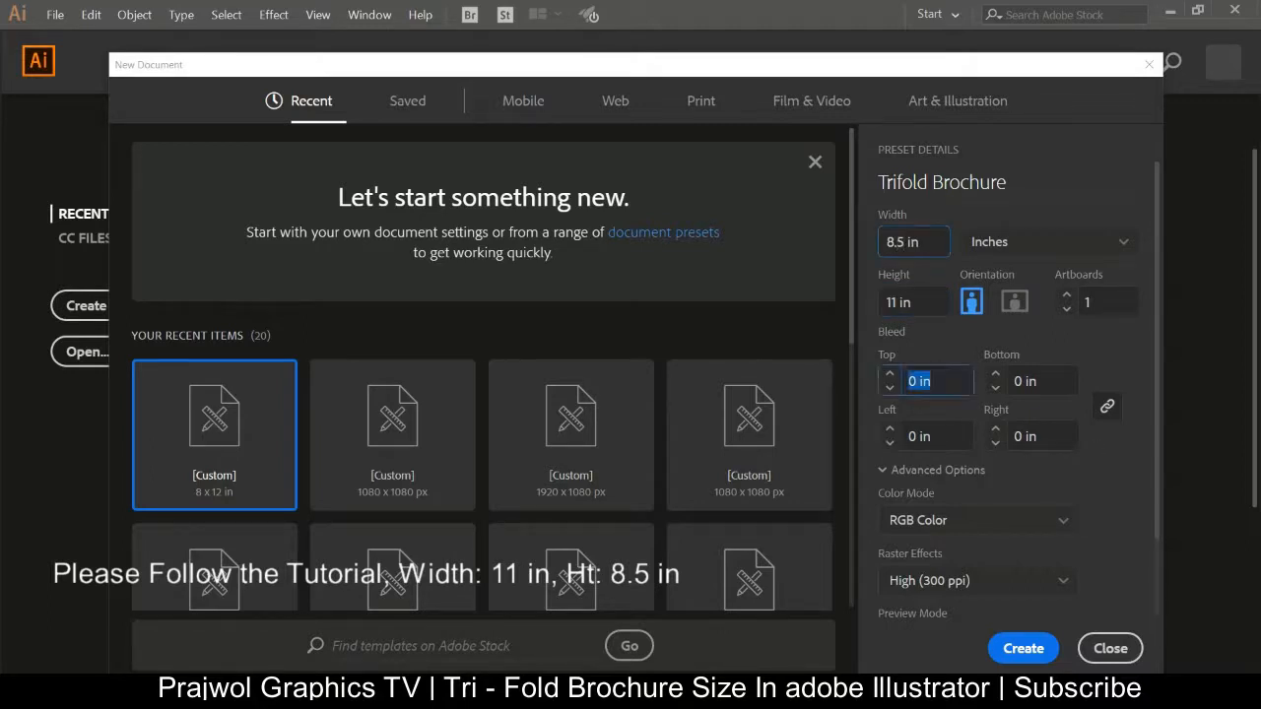
pyautogui.click(908, 381)
pyautogui.write('.25')
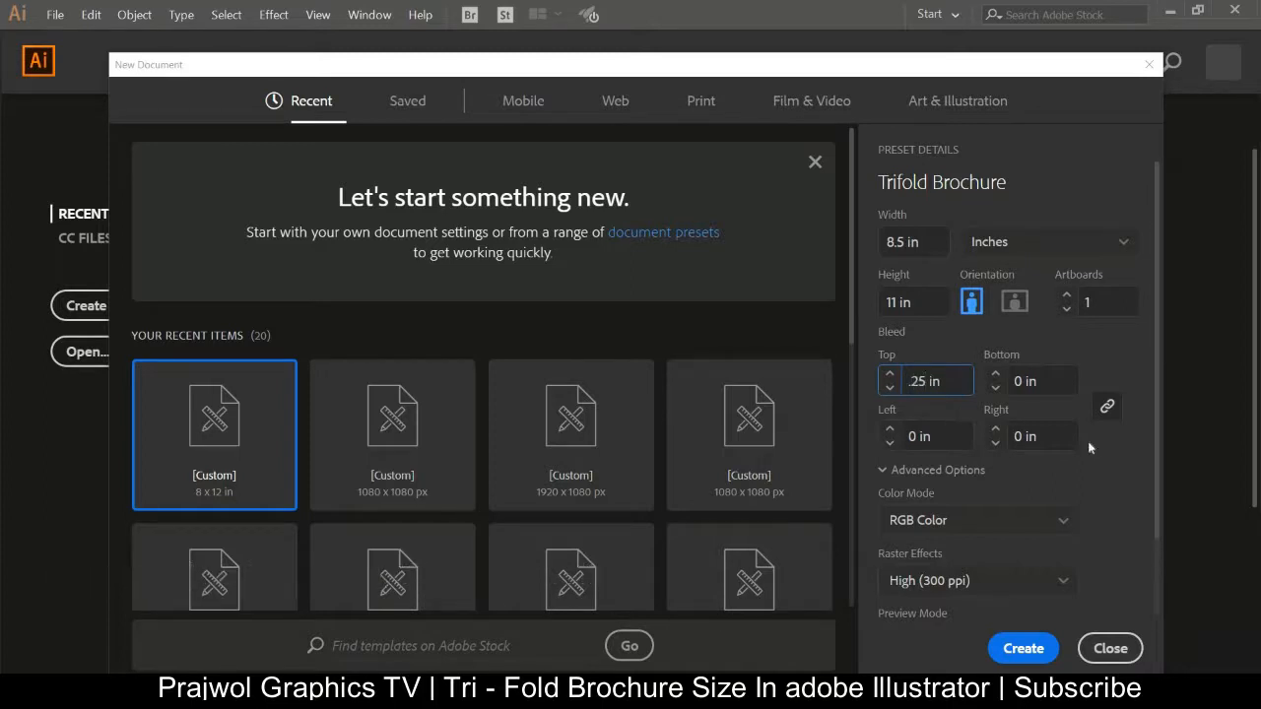
pyautogui.click(1107, 473)
pyautogui.click(914, 472)
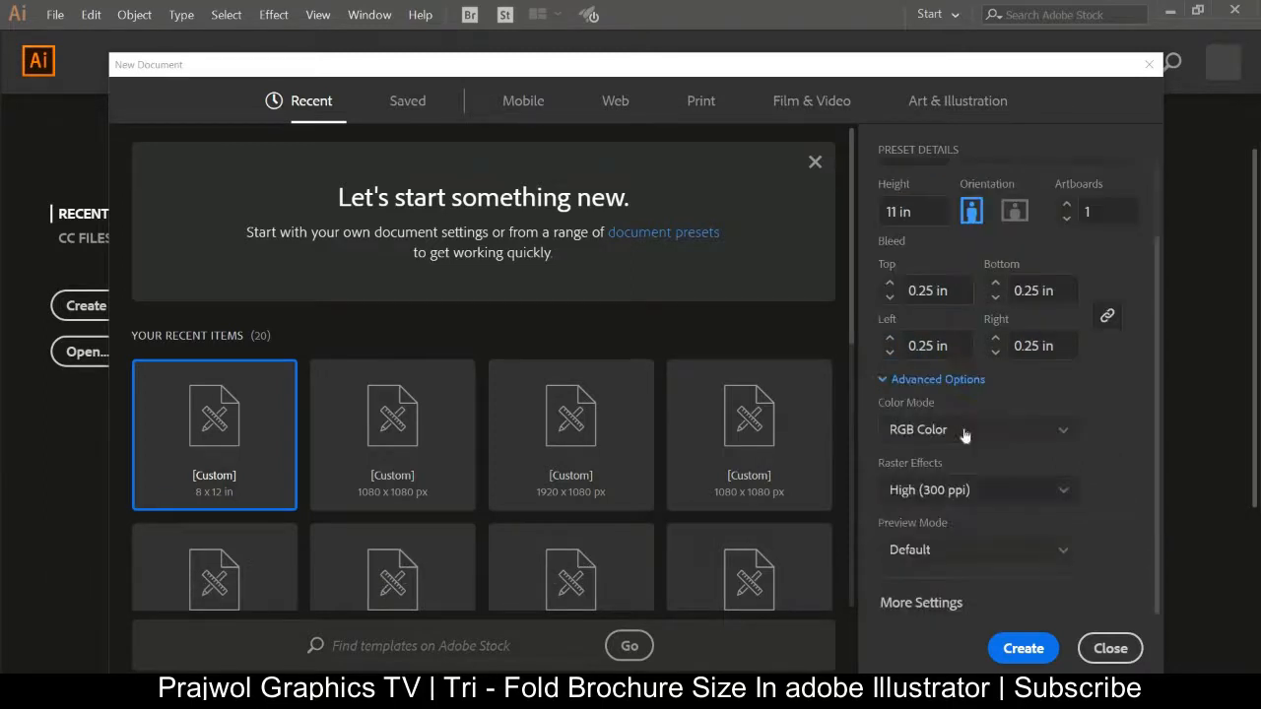
# Set the color mode to CMYK Color and switch the orientation to landscape.
pyautogui.click(964, 436)
pyautogui.click(943, 498)
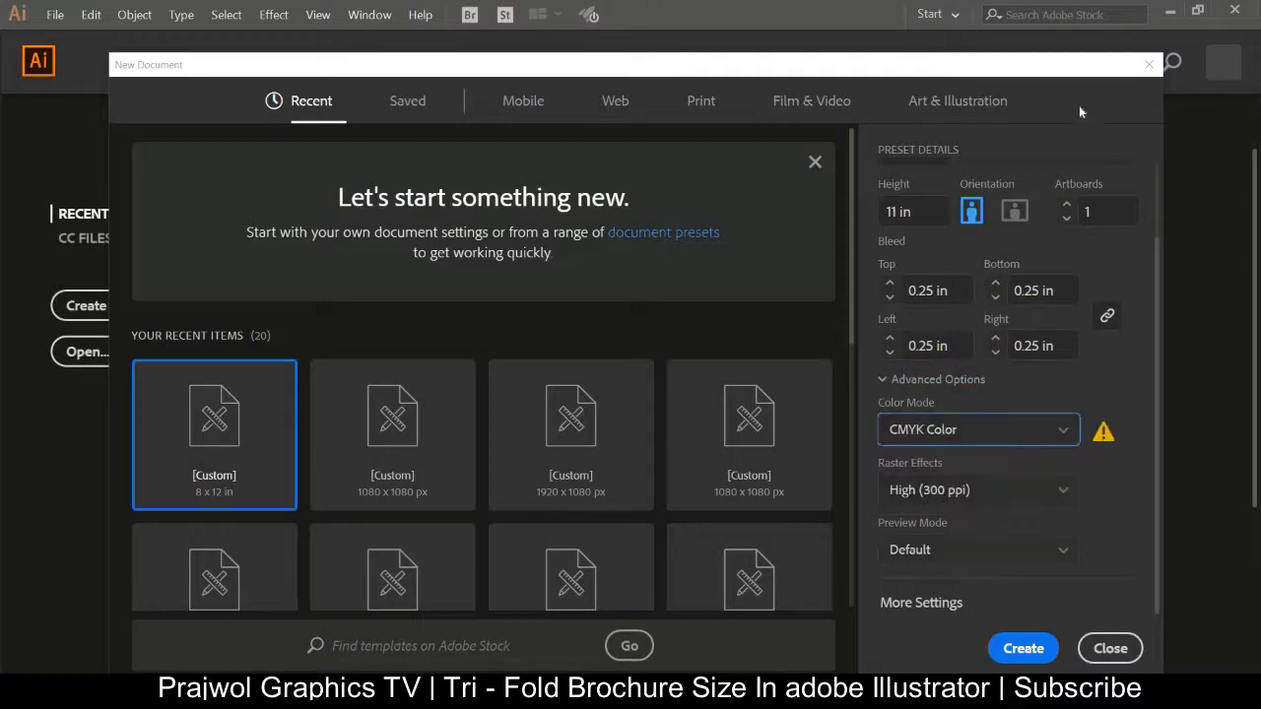
pyautogui.click(1026, 213)
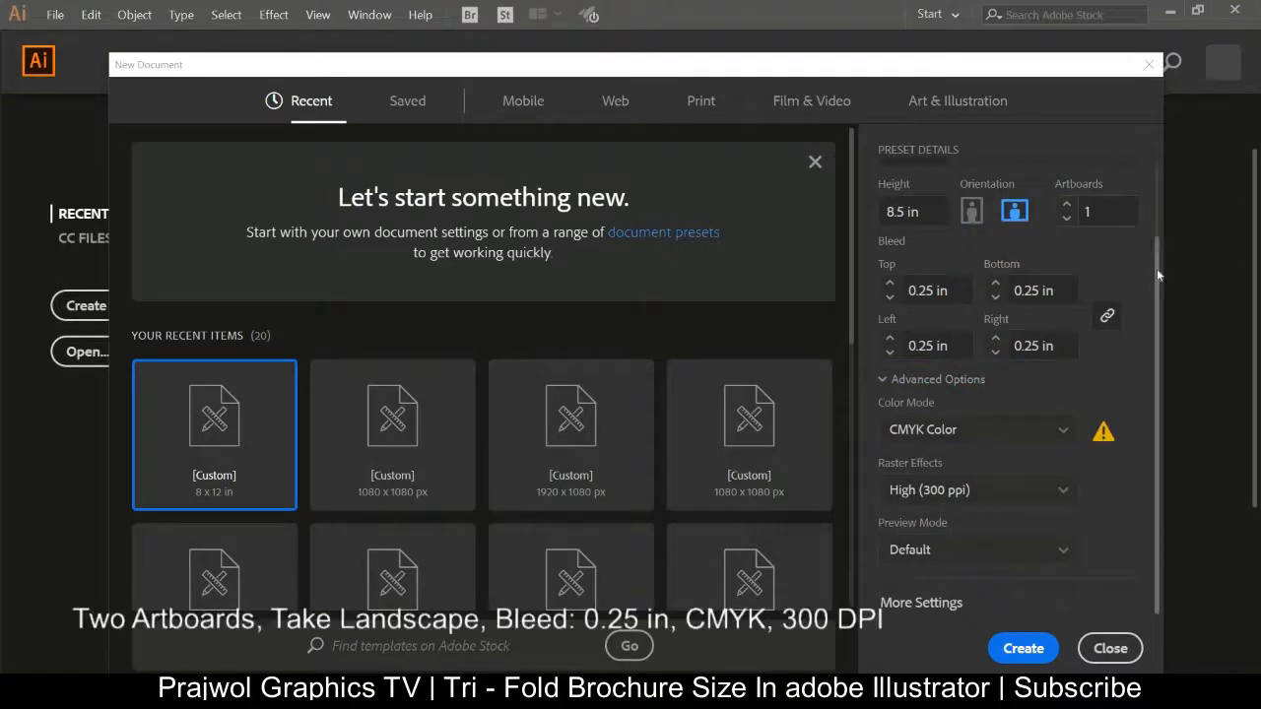
pyautogui.moveTo(1155, 264); pyautogui.dragTo(1156, 188)
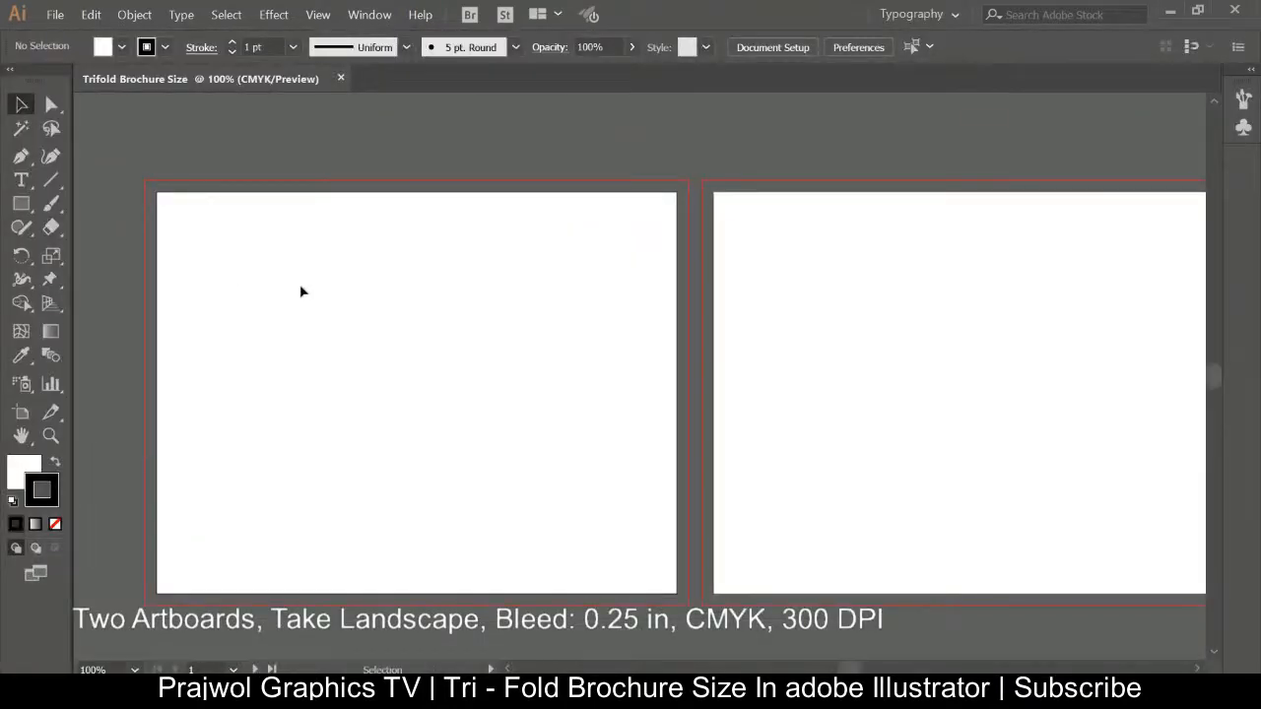
# Draw a rectangle of exactly 11 in by 8.5 in with the Rectangle tool on the first artboard.
pyautogui.press('space')
pyautogui.moveTo(355, 368); pyautogui.dragTo(344, 332)
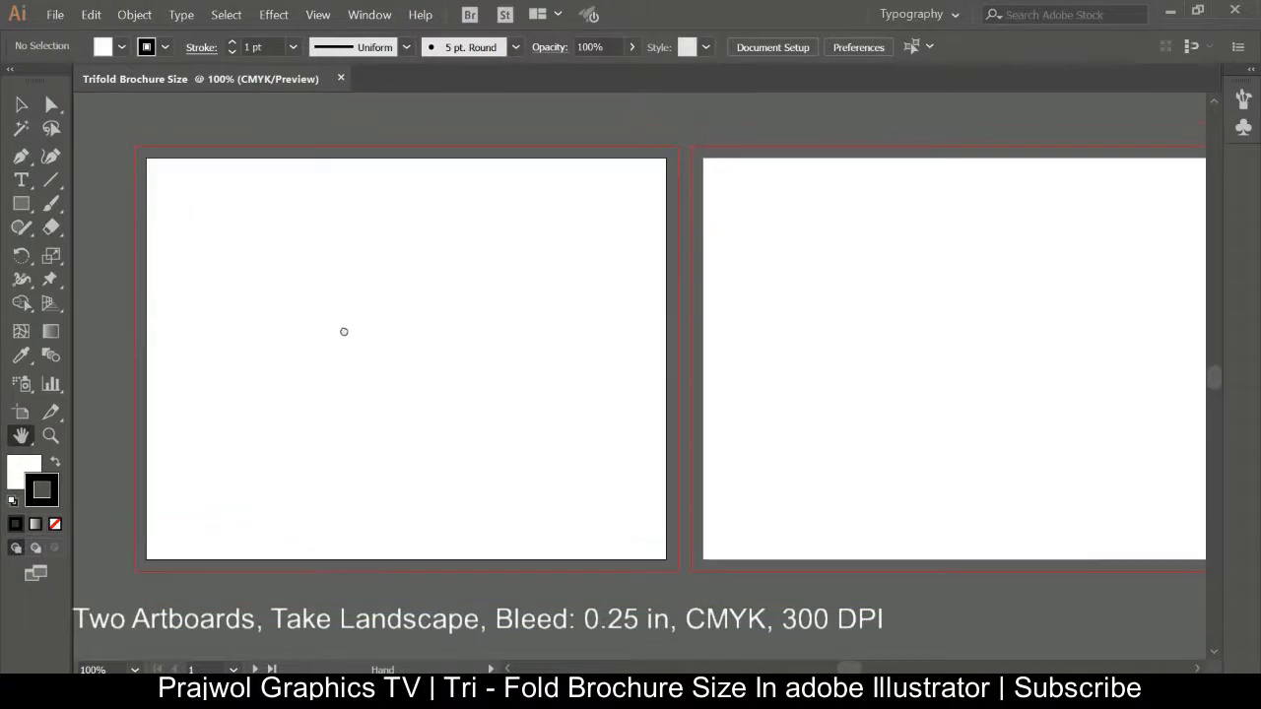
pyautogui.press('m')
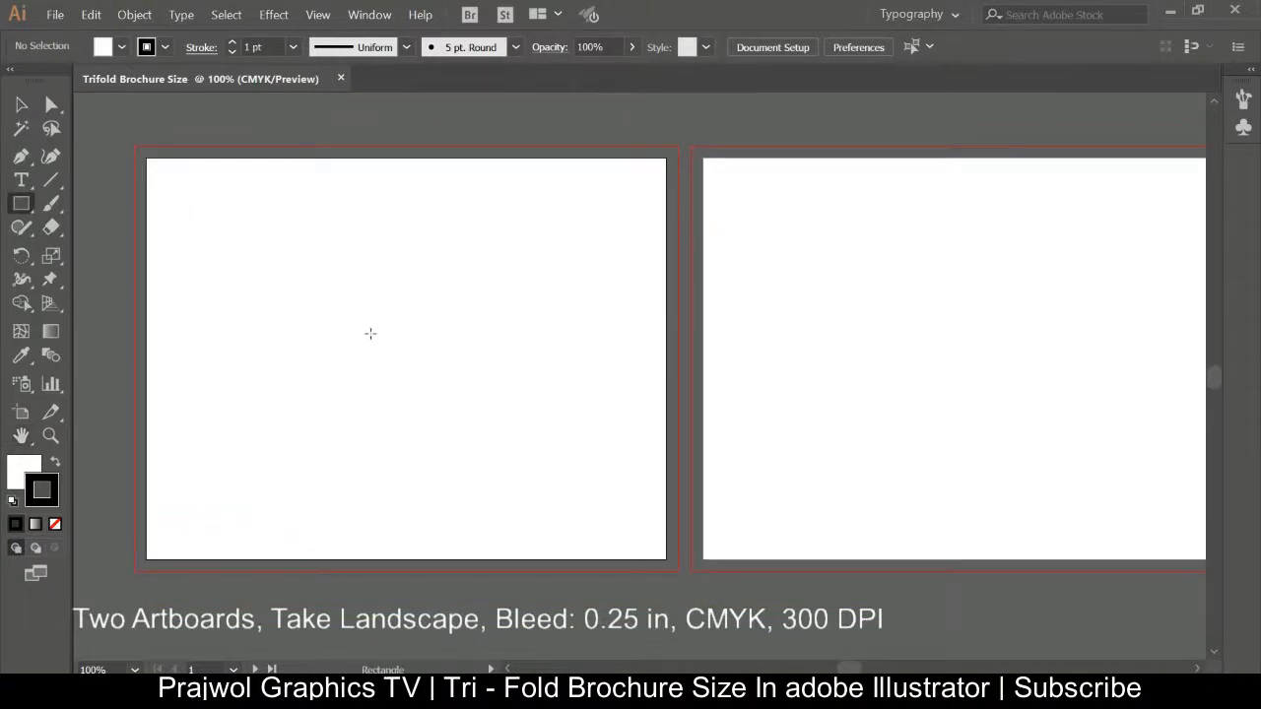
pyautogui.click(370, 334)
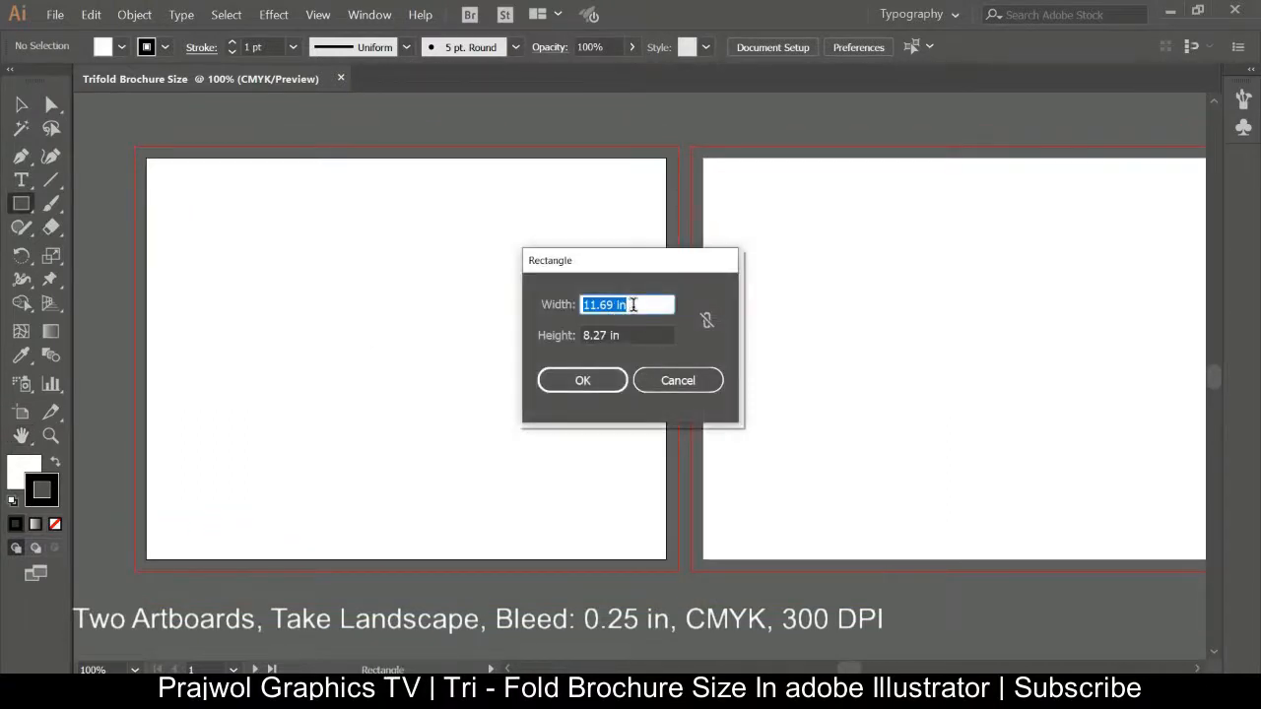
pyautogui.press('BackSpace')
pyautogui.press('Tab')
pyautogui.press('BackSpace')
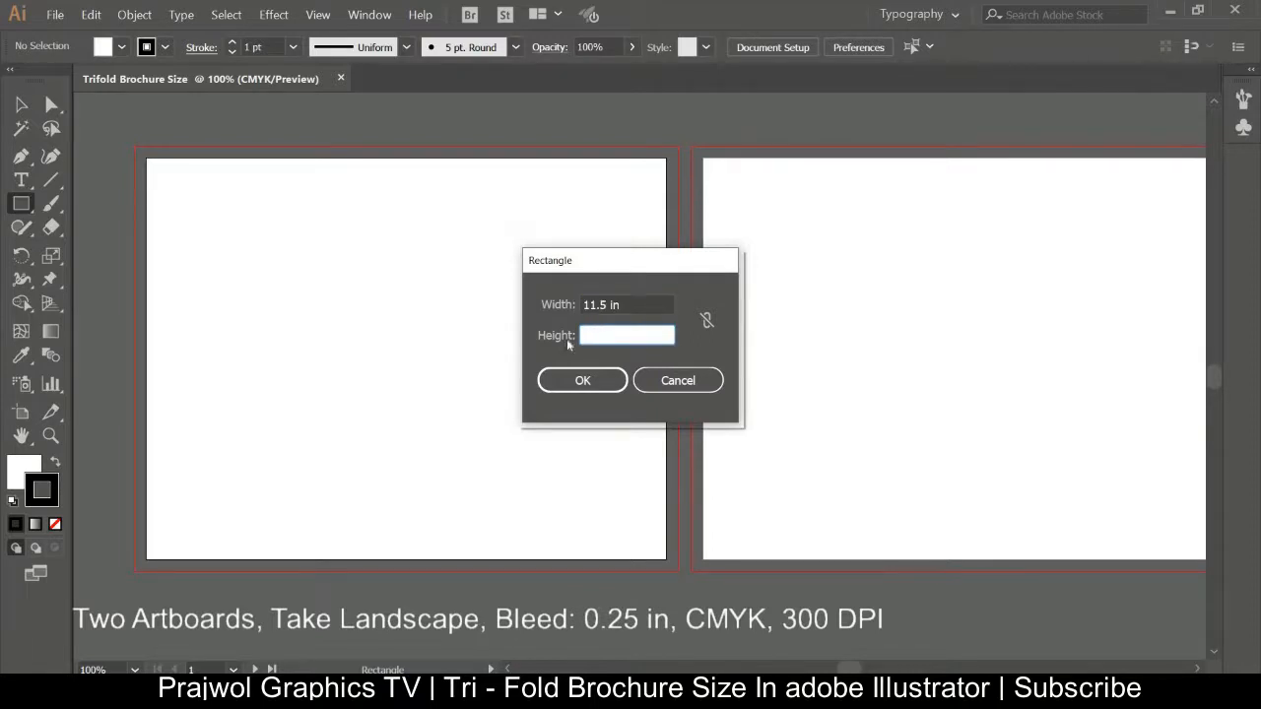
pyautogui.press('Tab')
pyautogui.write('1')
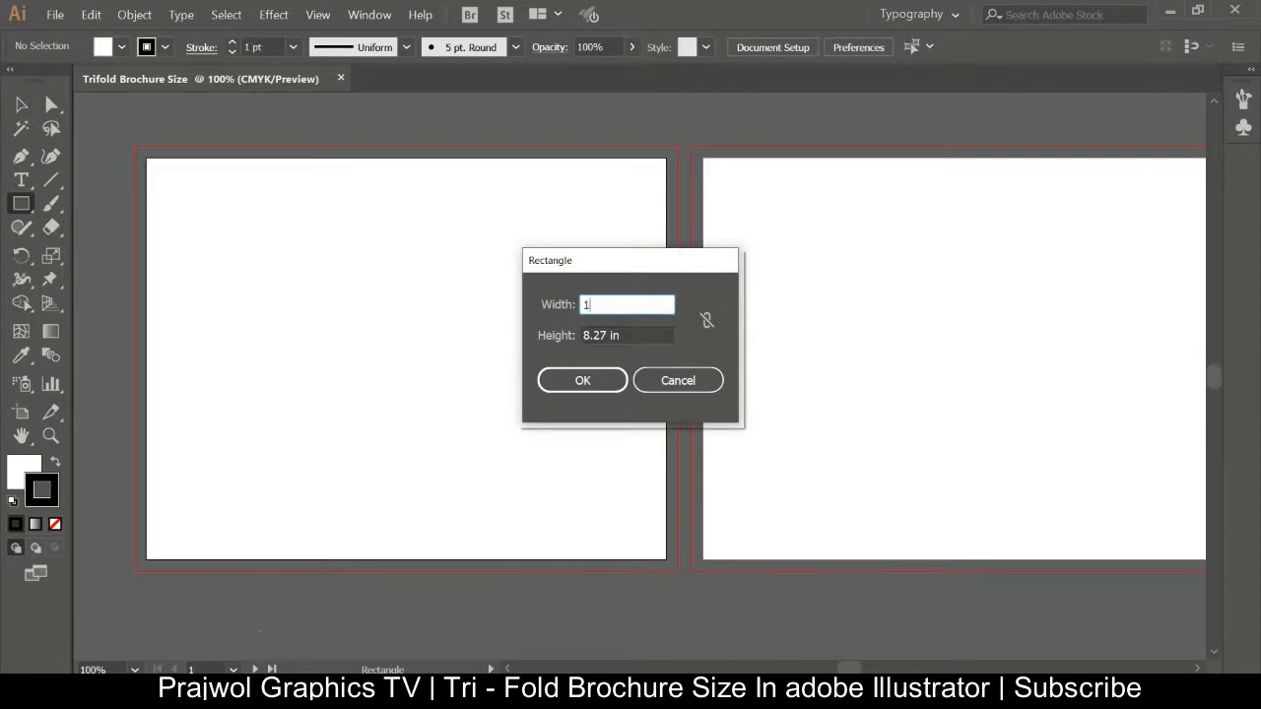
pyautogui.write('1')
pyautogui.press('Tab')
pyautogui.press('BackSpace')
pyautogui.write('8.5')
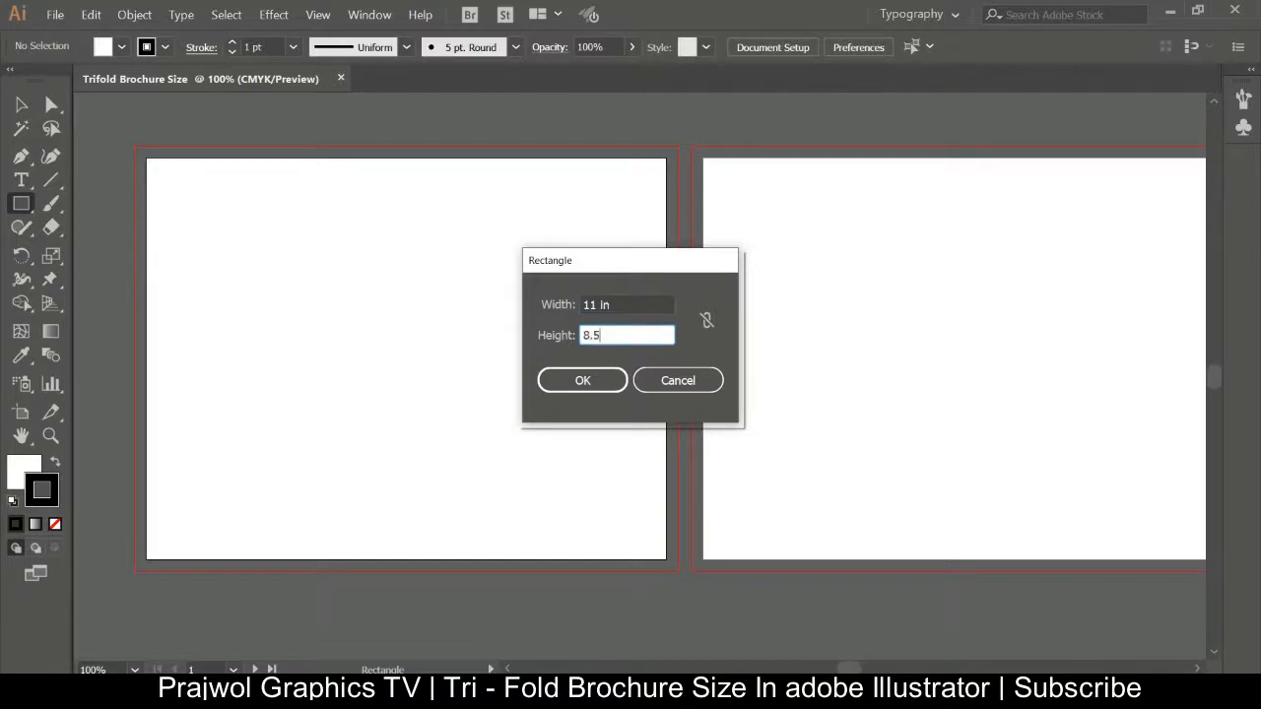
pyautogui.click(591, 381)
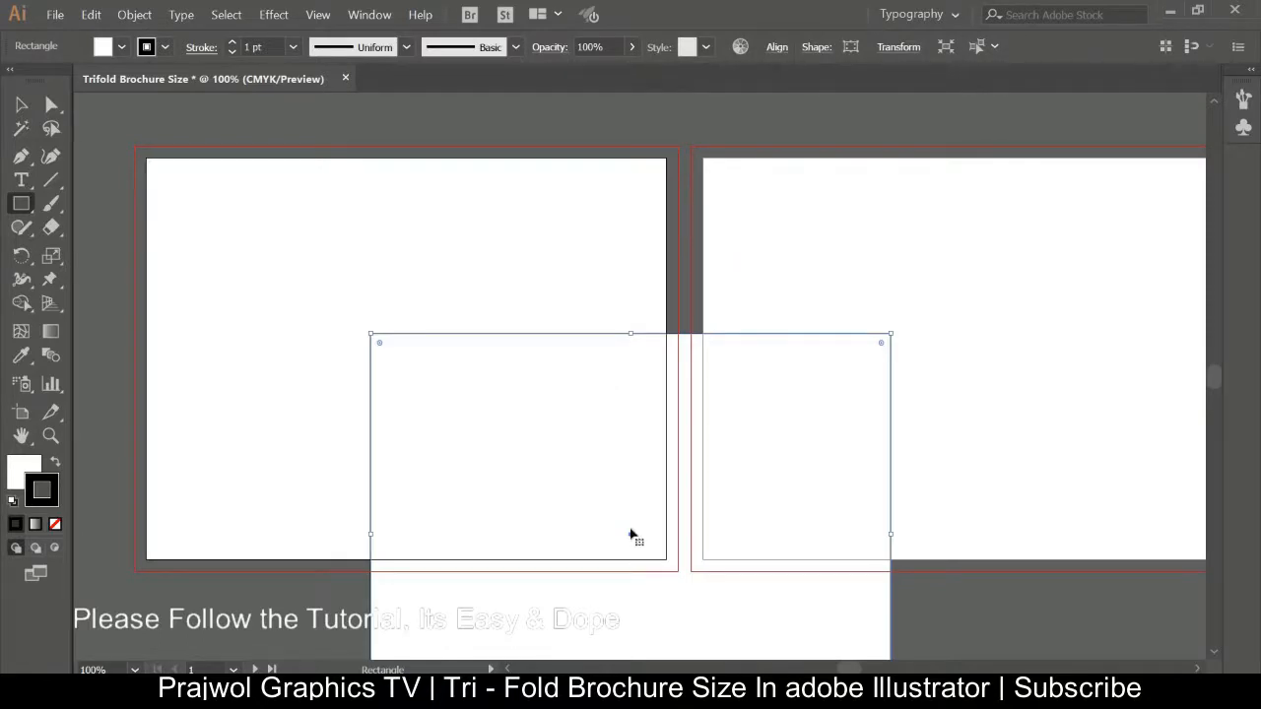
# Move the rectangle so it aligns exactly with the first artboard's edges.
pyautogui.press('v')
pyautogui.moveTo(630, 521); pyautogui.dragTo(407, 344)
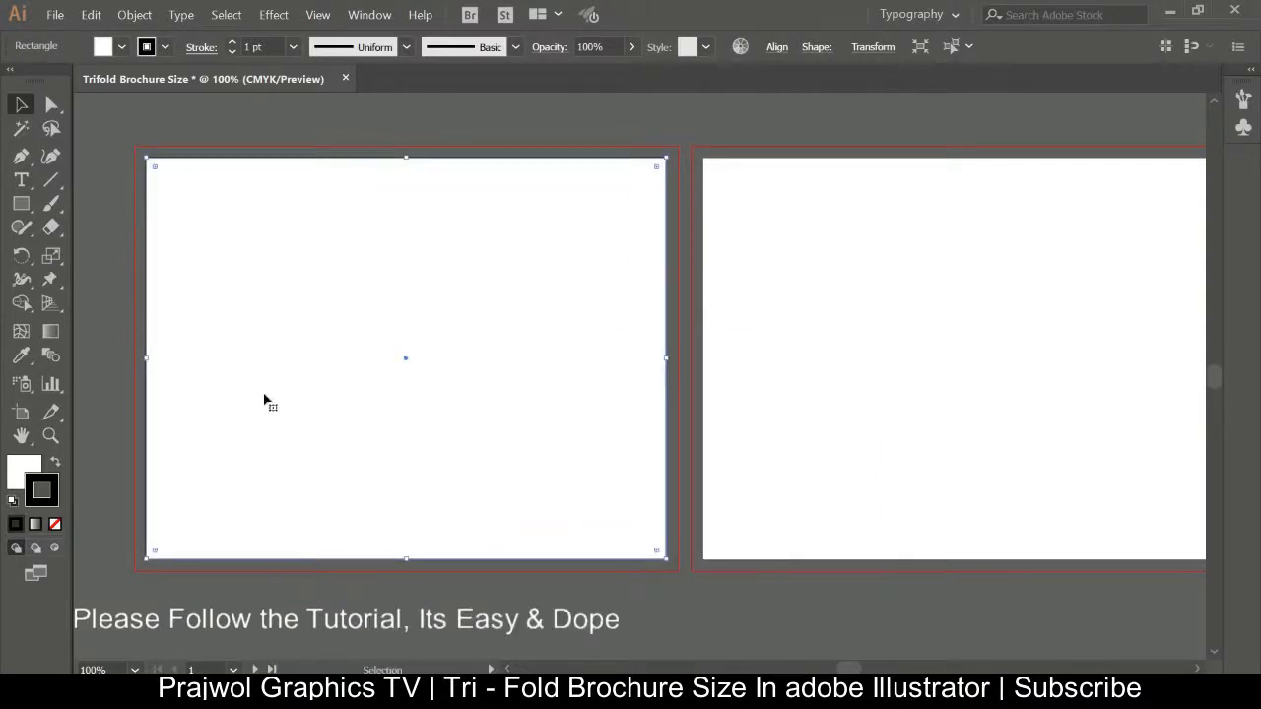
# Split the rectangle into a grid of 1 row and 3 columns with 0 in gutter.
pyautogui.click(138, 17)
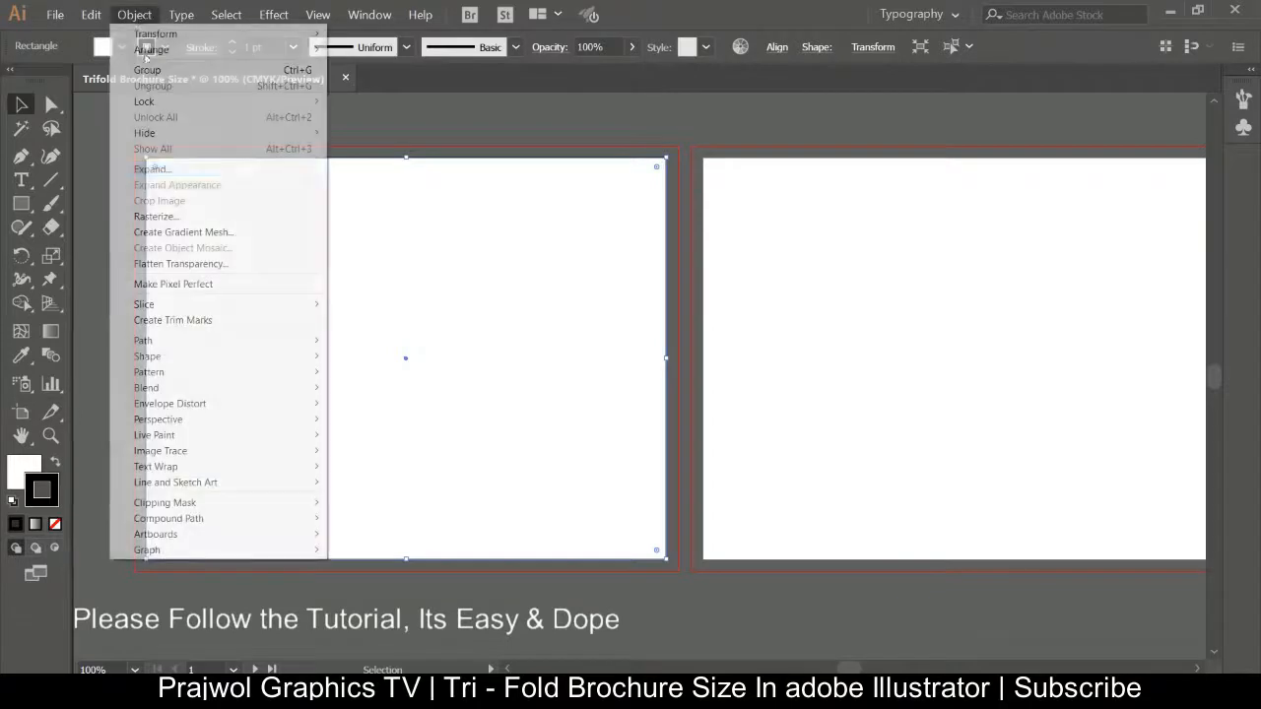
pyautogui.moveTo(298, 350)
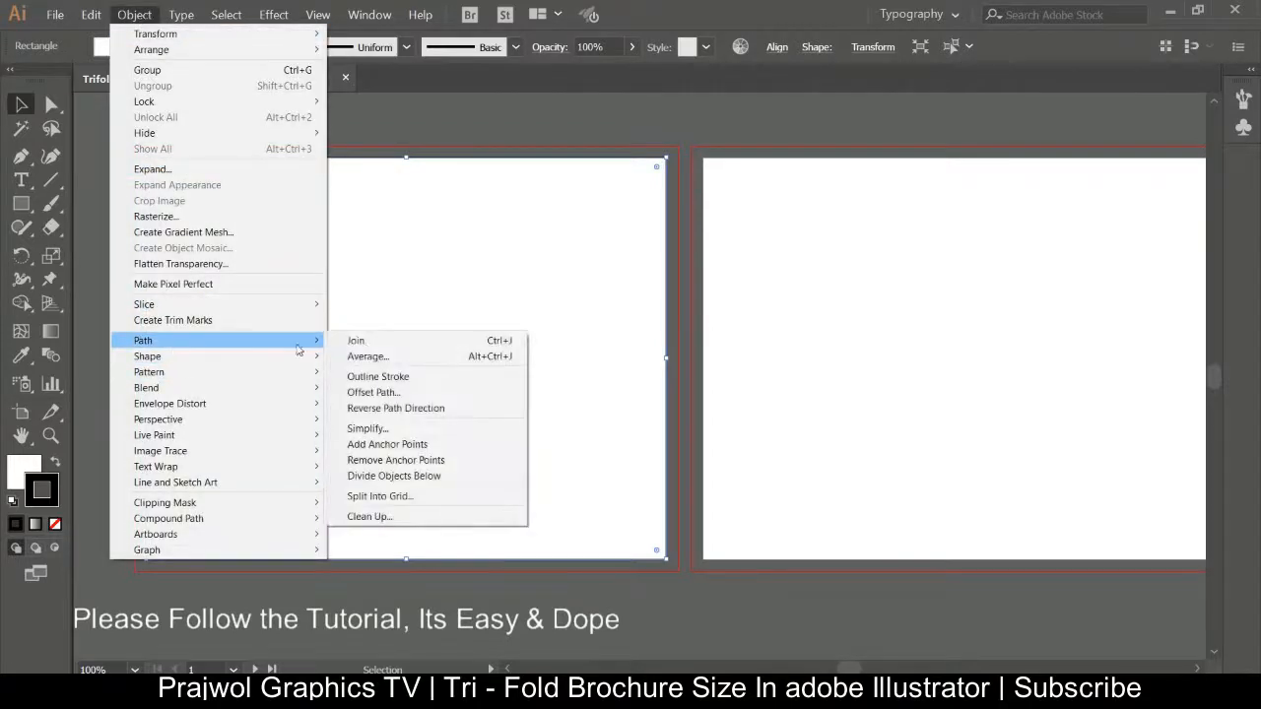
pyautogui.click(431, 497)
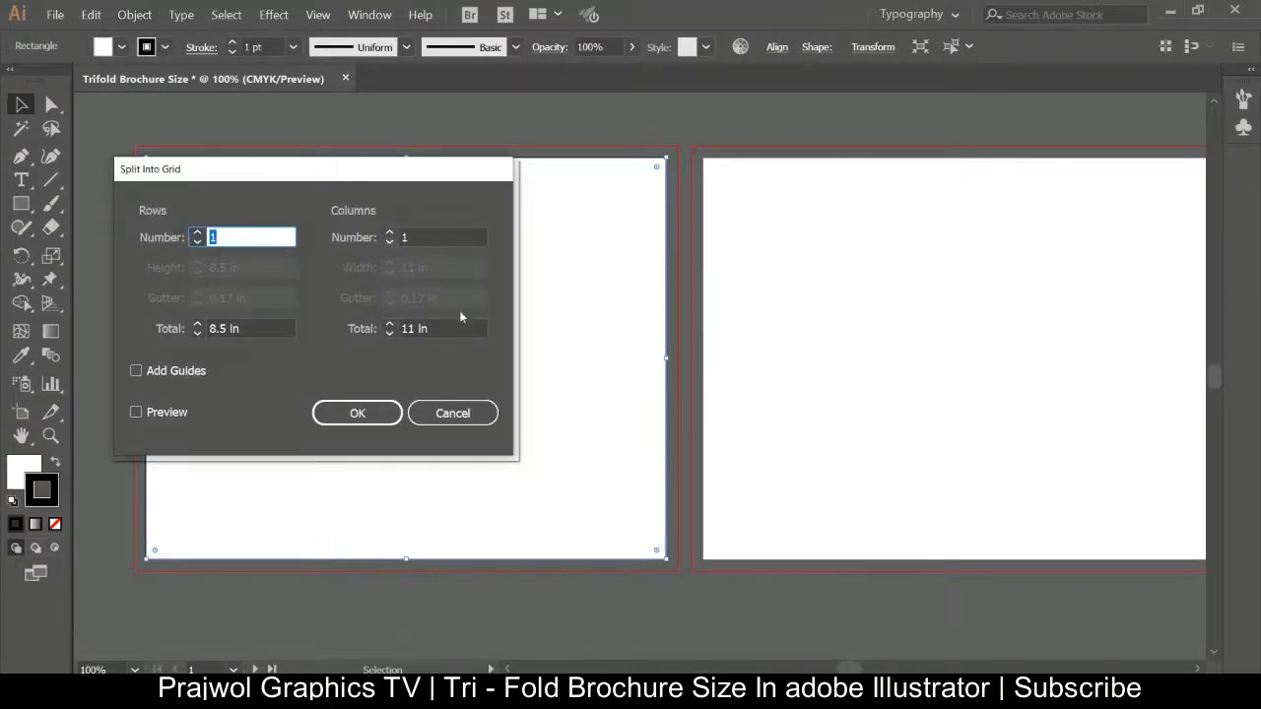
pyautogui.click(391, 233)
pyautogui.click(391, 233)
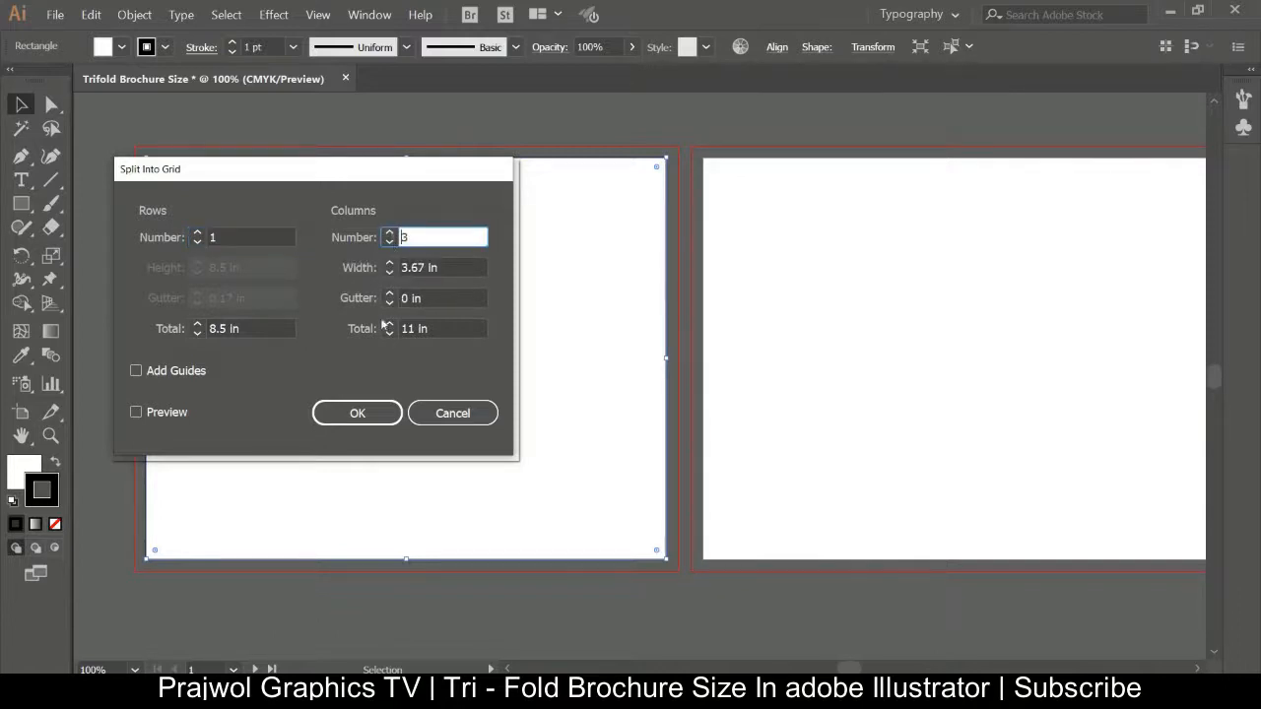
pyautogui.click(376, 420)
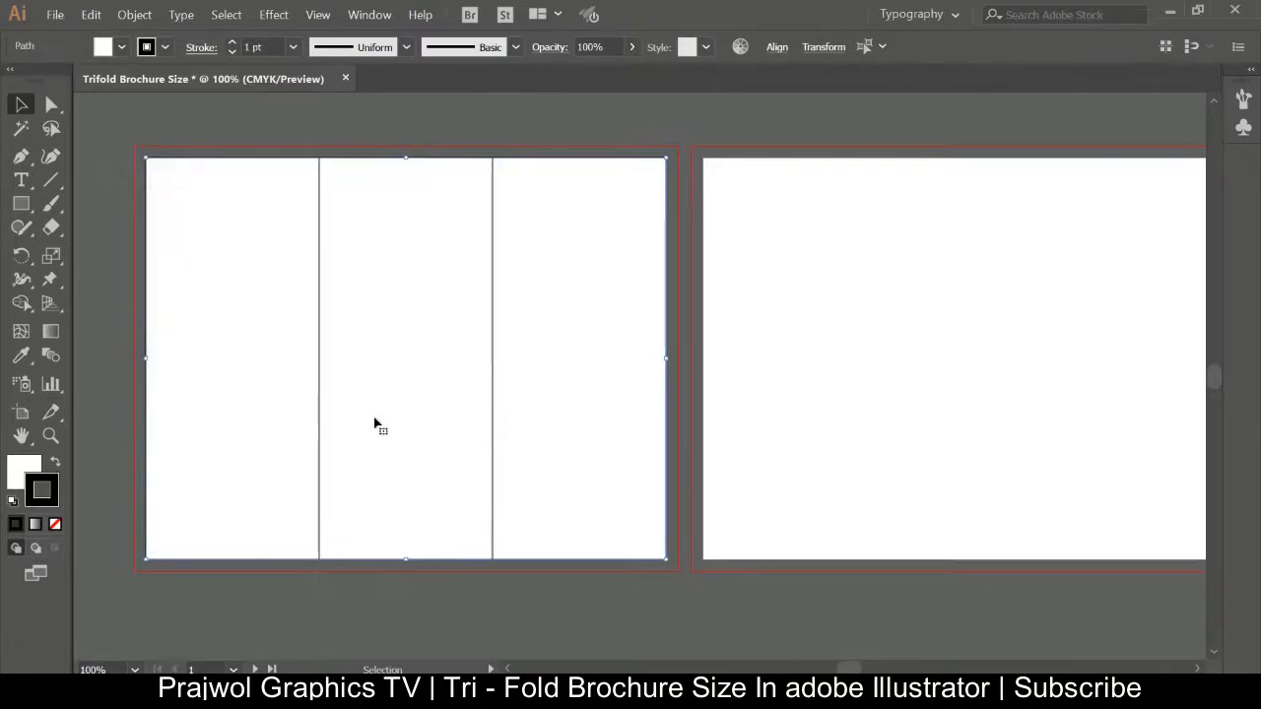
# Offset the three panel paths by -0.25 in with Miter joins to create inner margins.
pyautogui.click(134, 15)
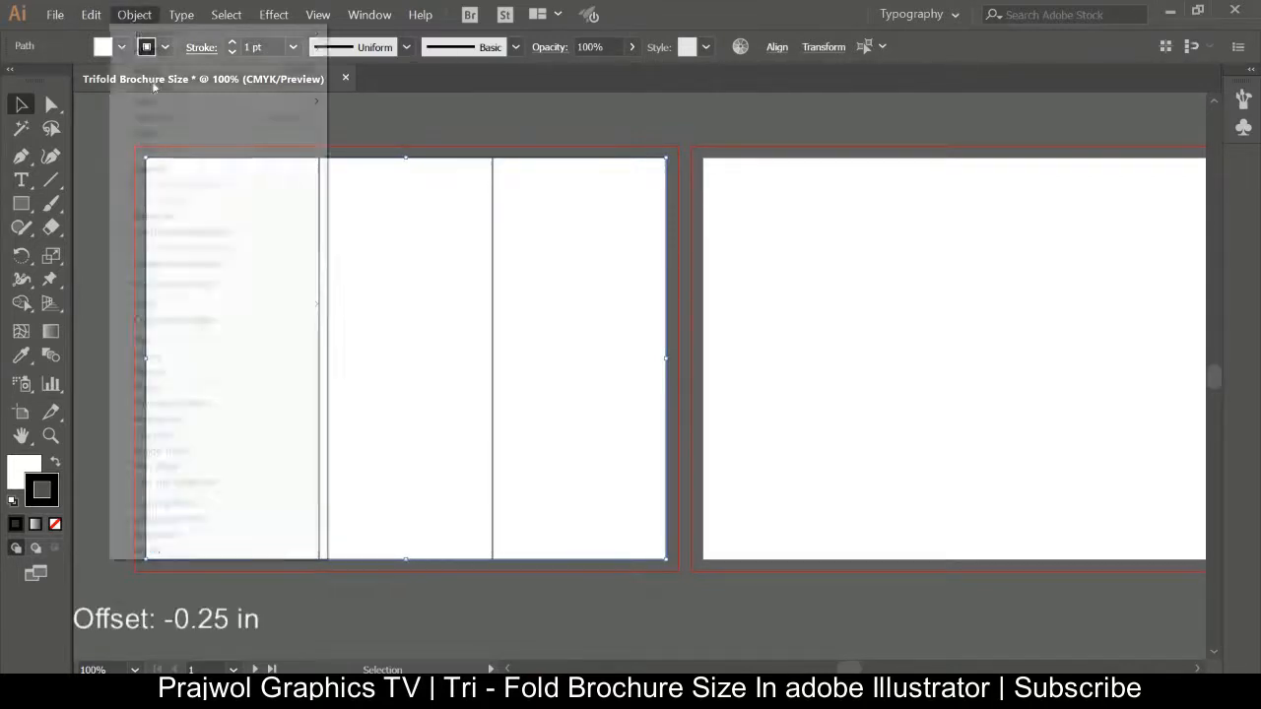
pyautogui.moveTo(250, 342)
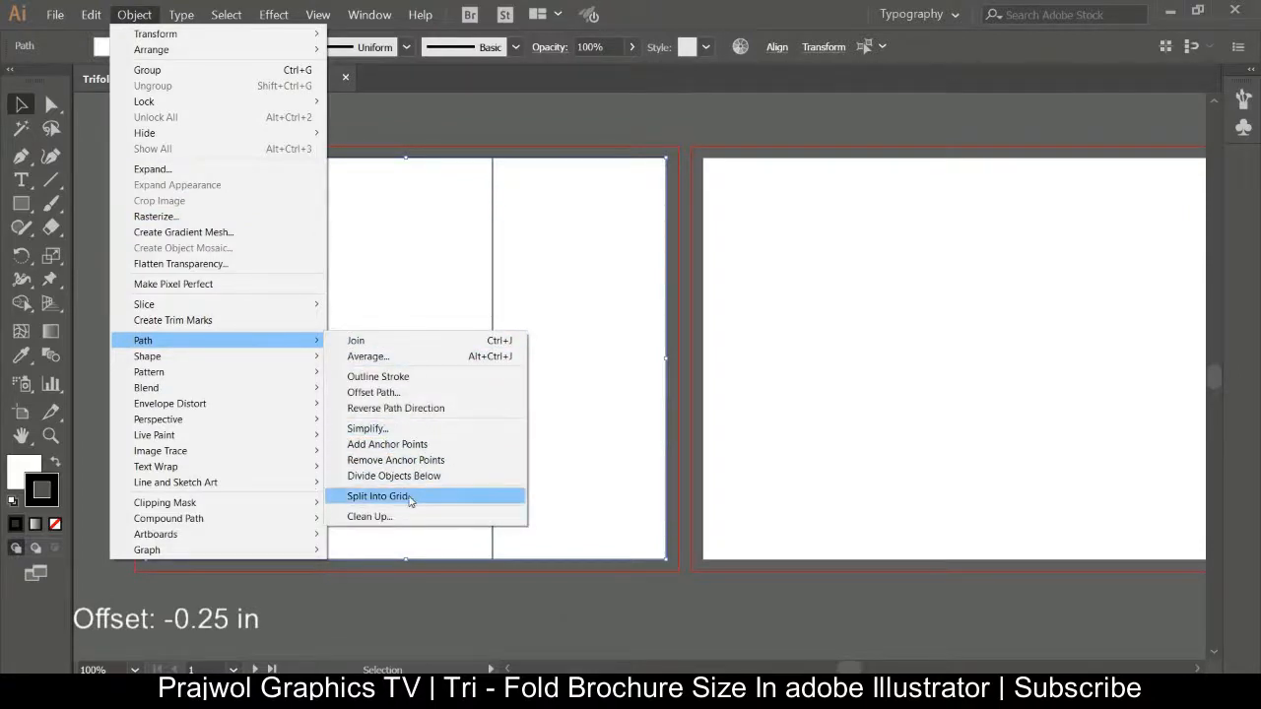
pyautogui.click(410, 394)
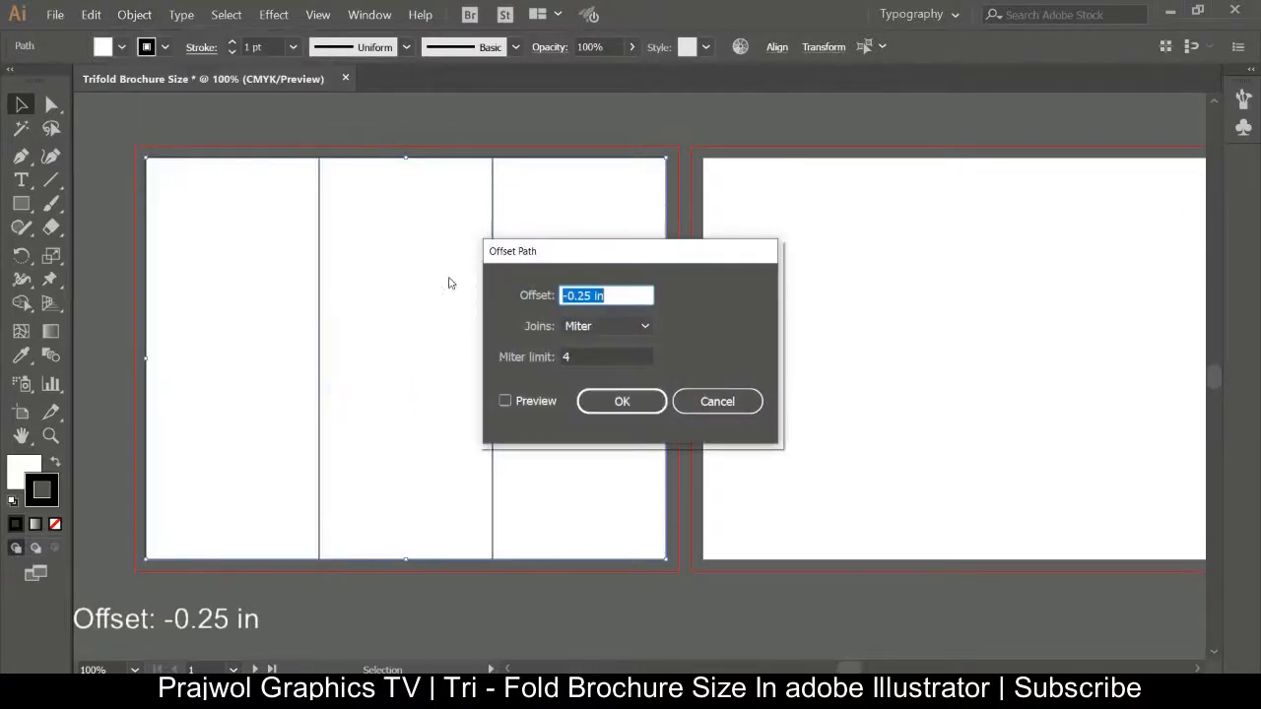
pyautogui.click(504, 402)
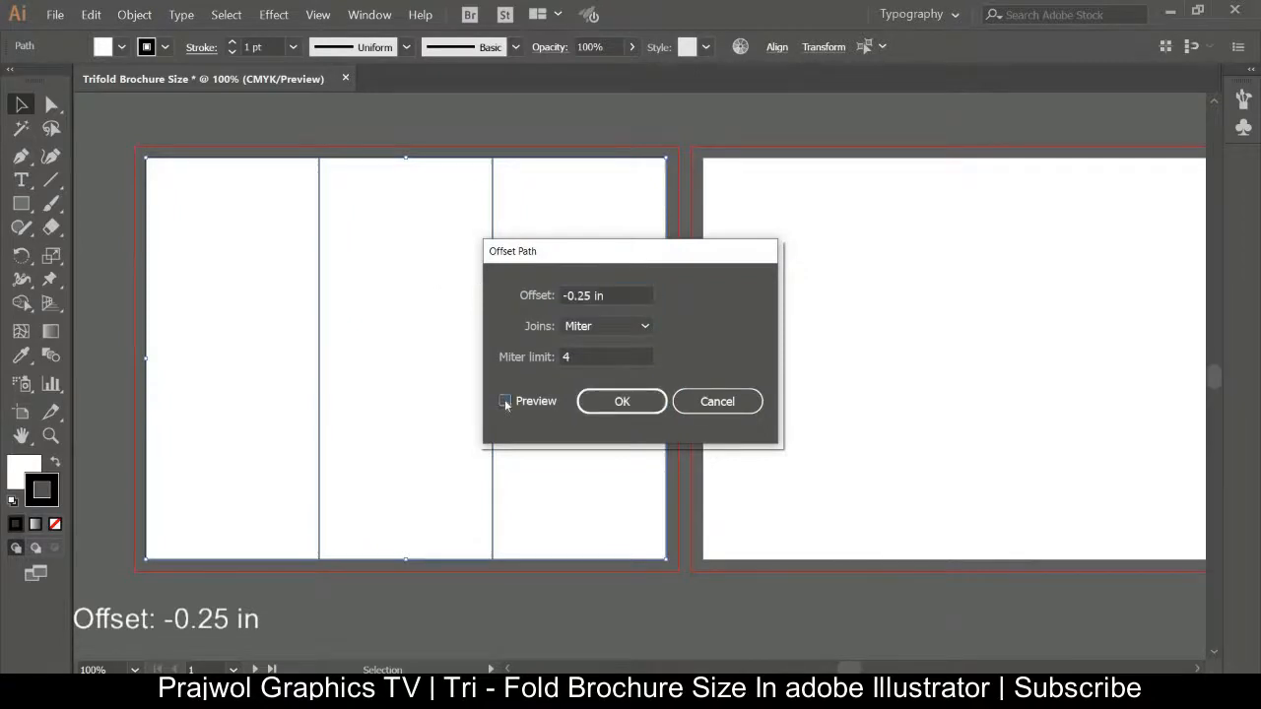
pyautogui.click(622, 402)
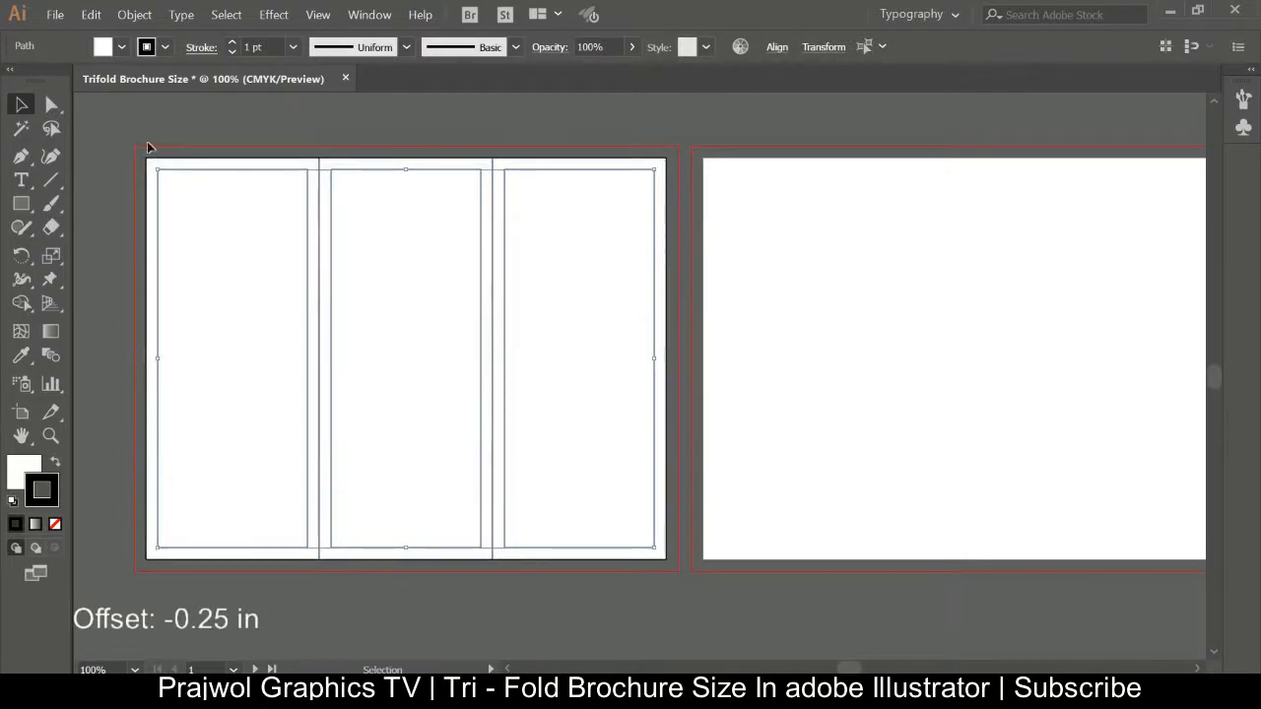
# Select all the panels and margin paths on the first artboard and convert them into guides.
pyautogui.moveTo(146, 130); pyautogui.dragTo(658, 602)
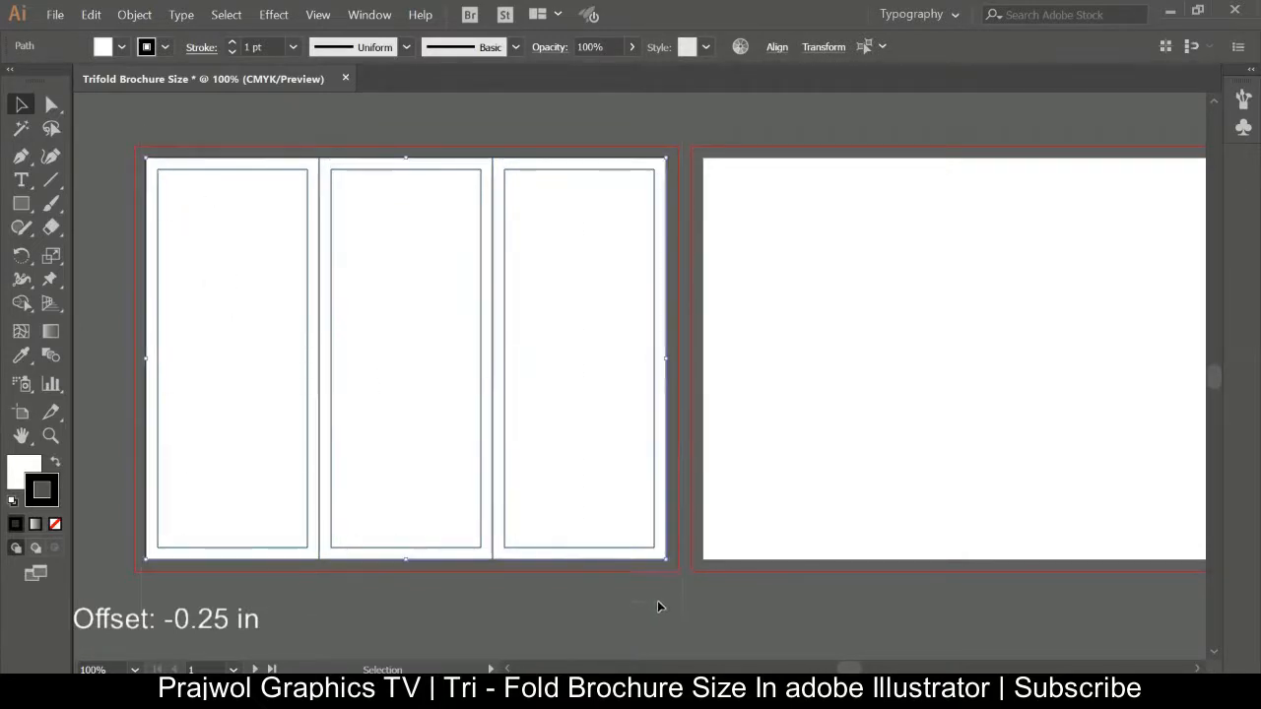
pyautogui.click(132, 14)
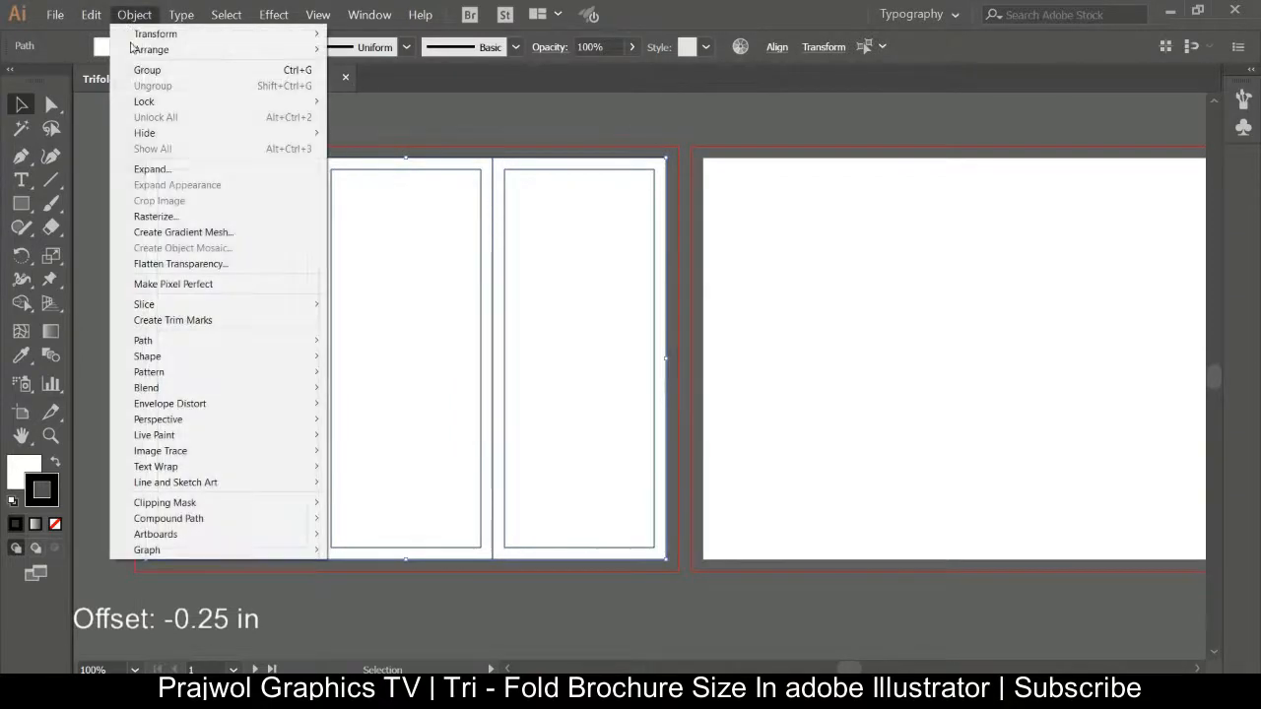
pyautogui.rightClick(398, 258)
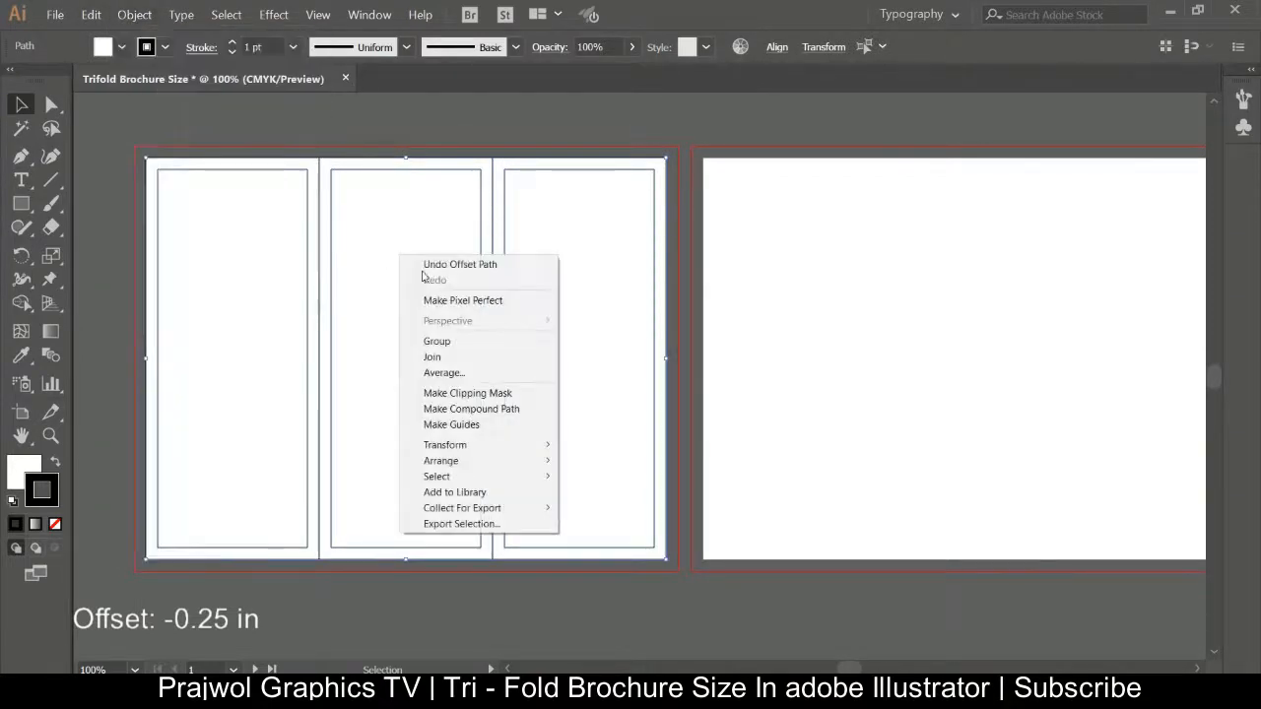
pyautogui.click(491, 427)
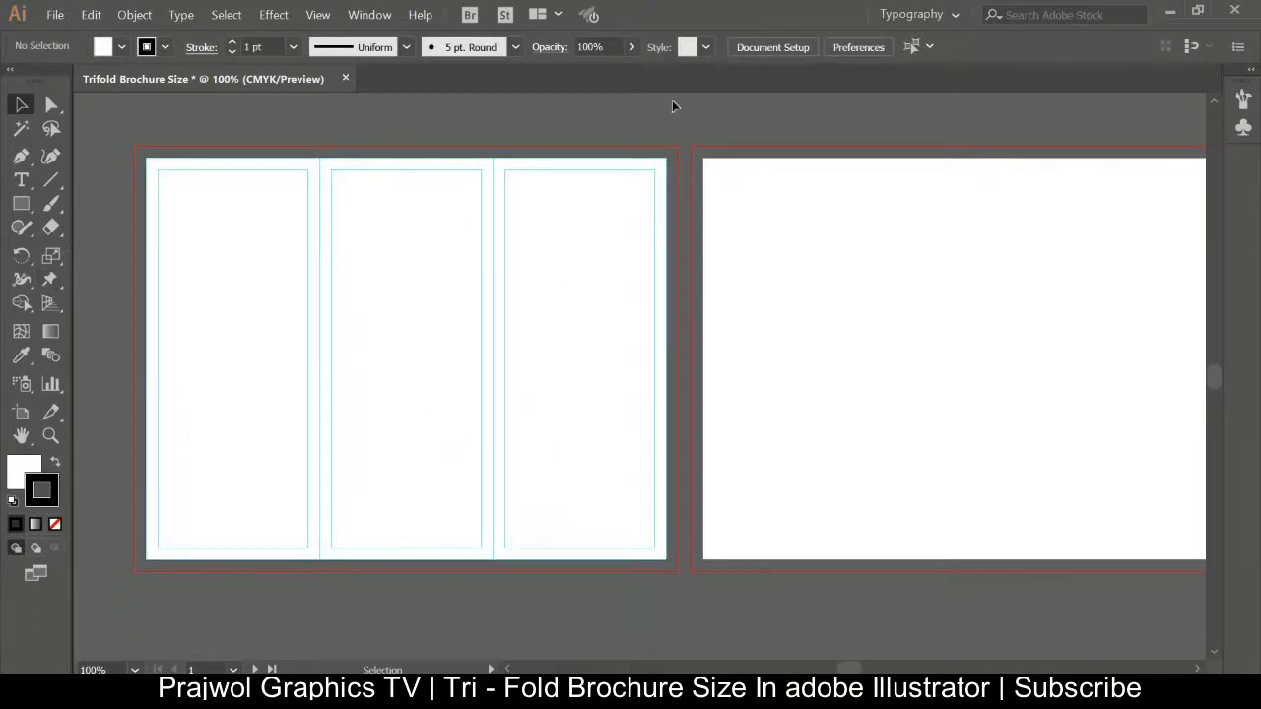
# Draw another 11 in by 8.5 in rectangle on the second artboard.
pyautogui.press('space')
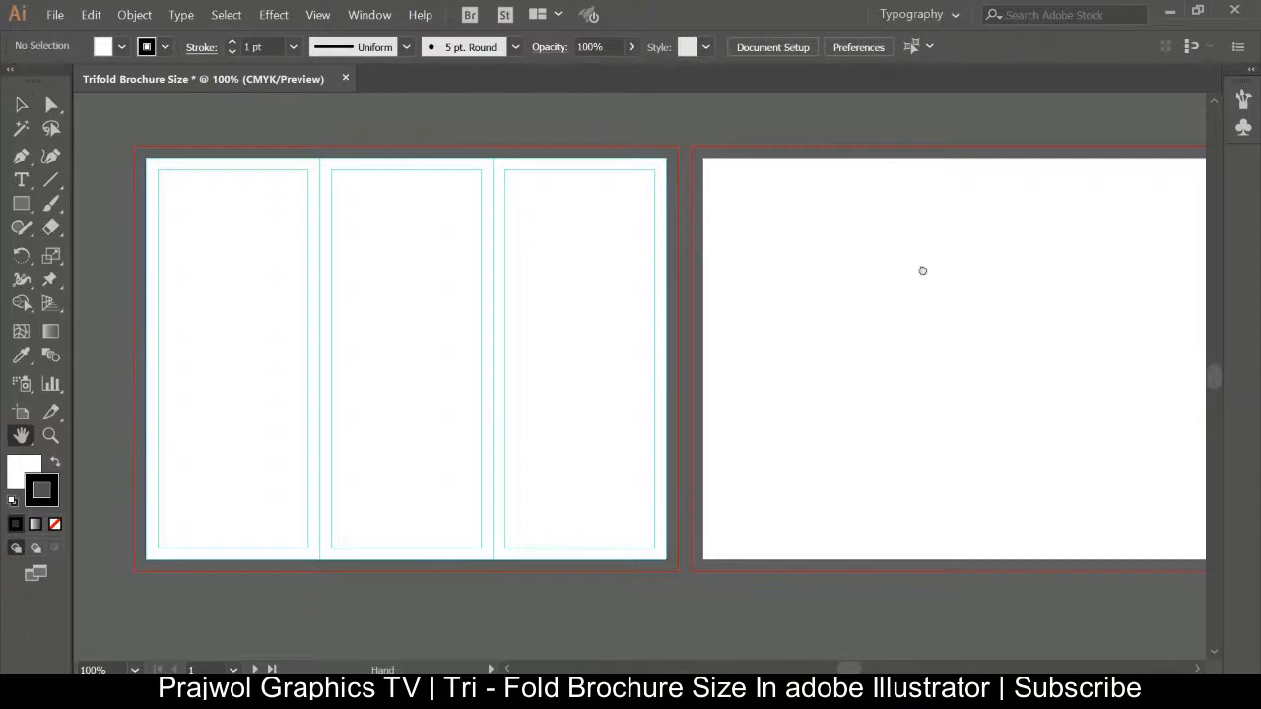
pyautogui.moveTo(923, 270); pyautogui.dragTo(900, 233)
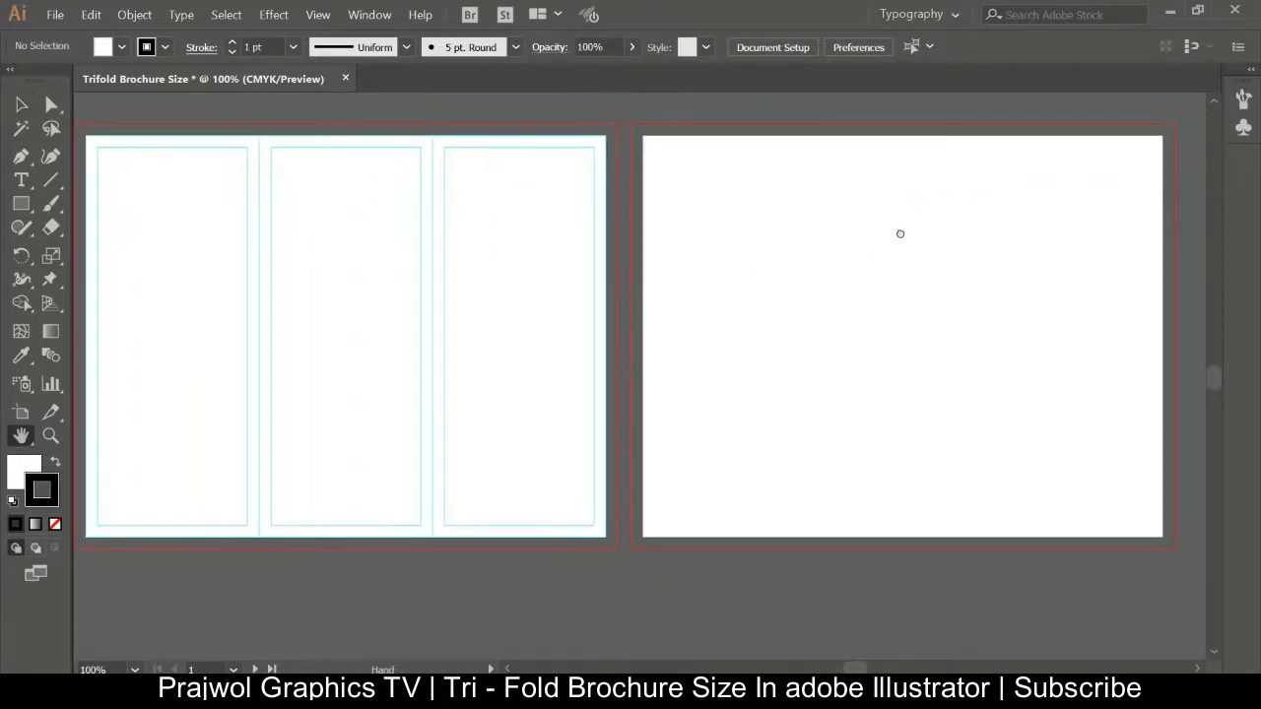
pyautogui.press('m')
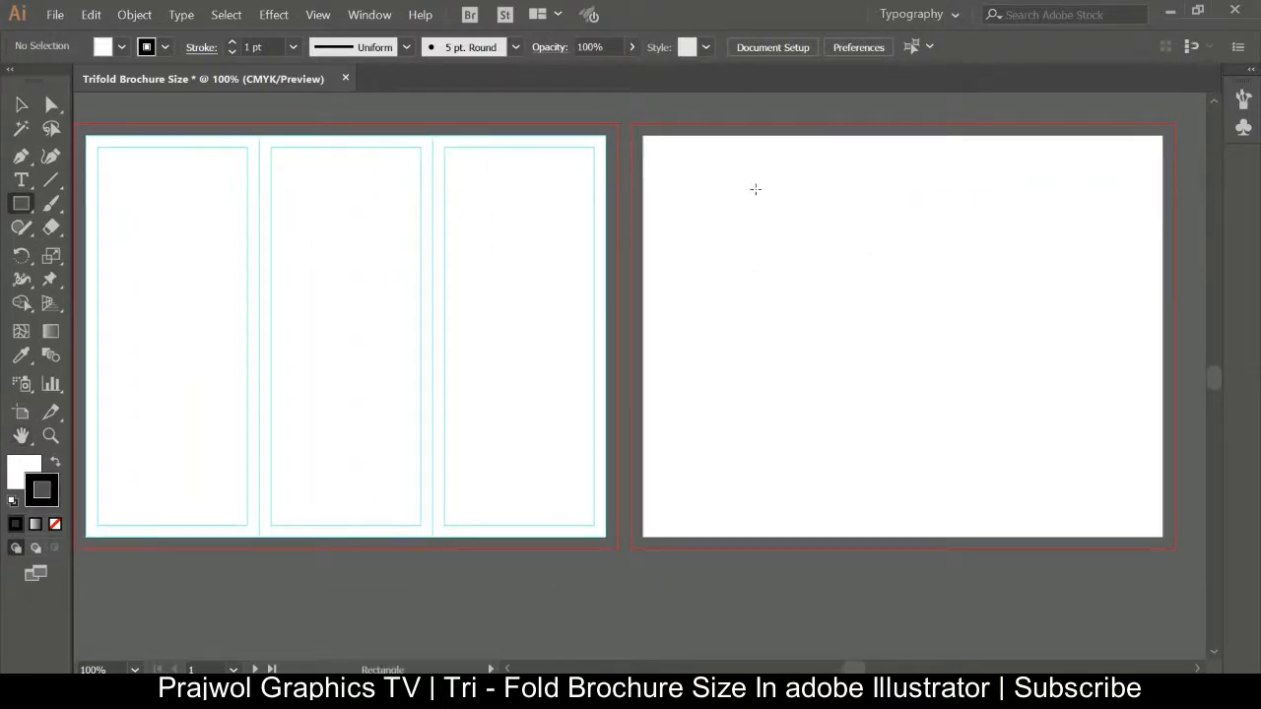
pyautogui.click(924, 336)
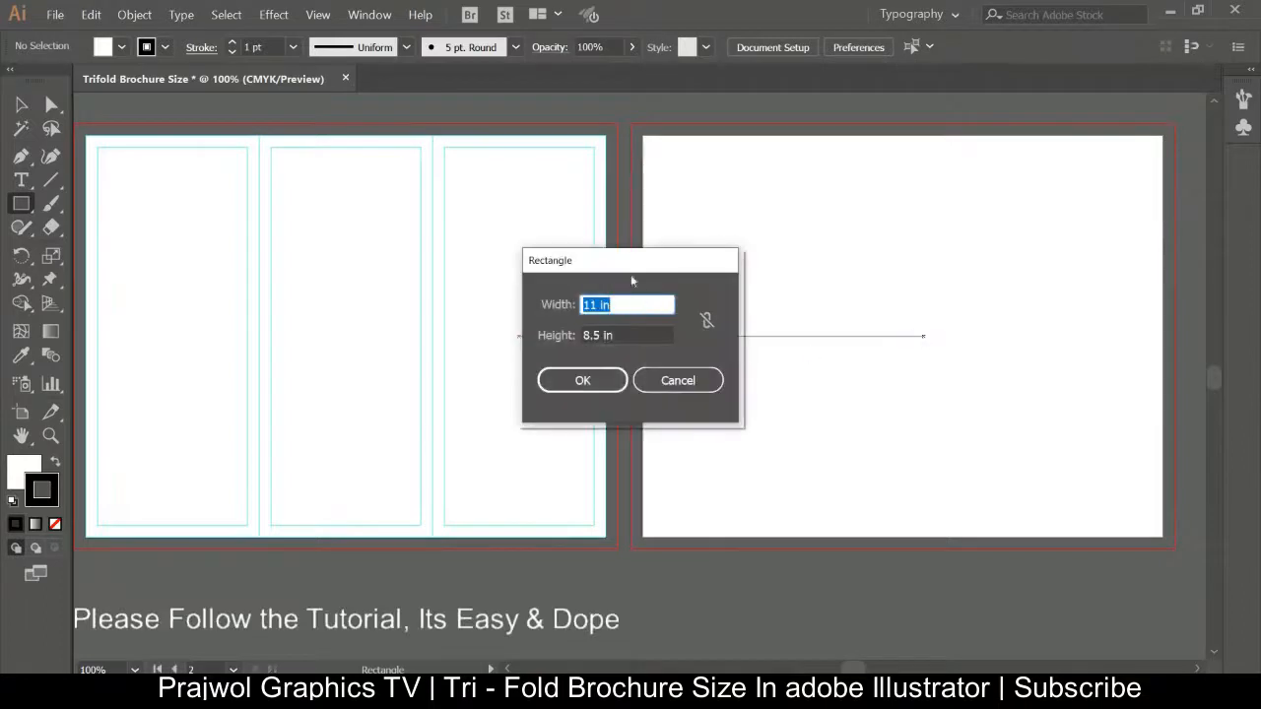
pyautogui.click(578, 380)
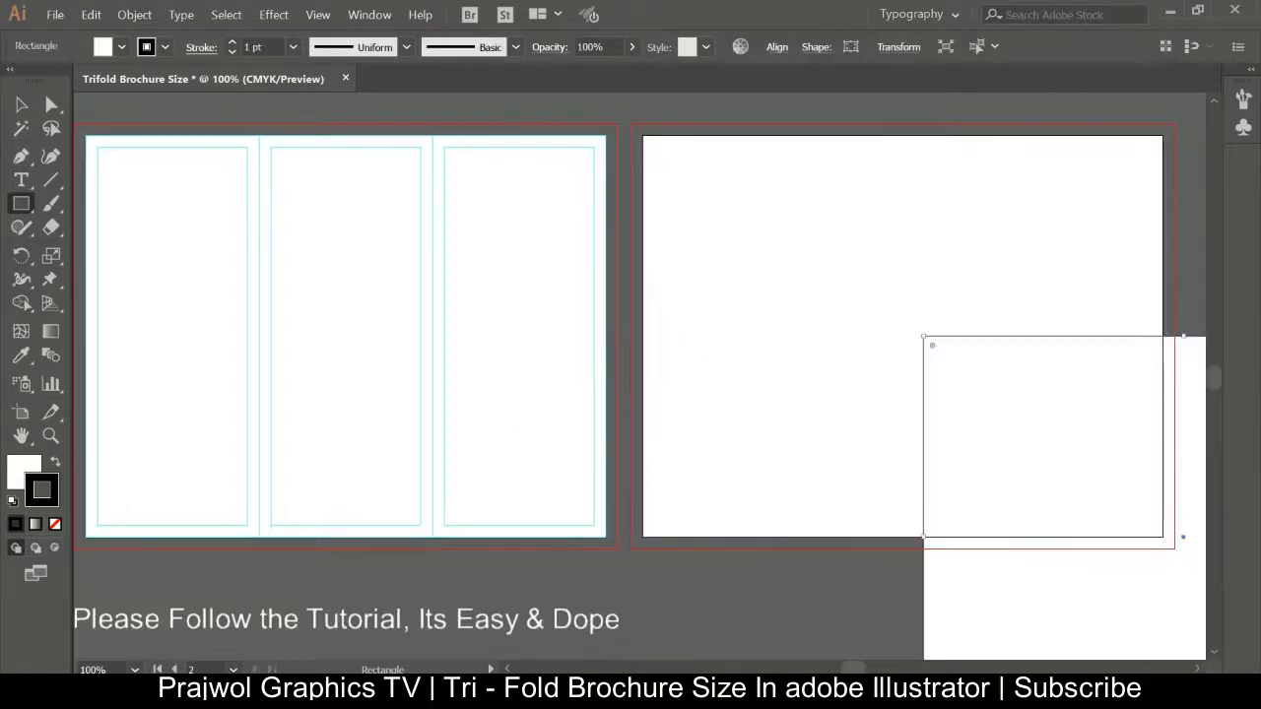
# Align the new rectangle with the second artboard and split it into a grid of 1 row and 3 columns with 0 in gutter.
pyautogui.press('v')
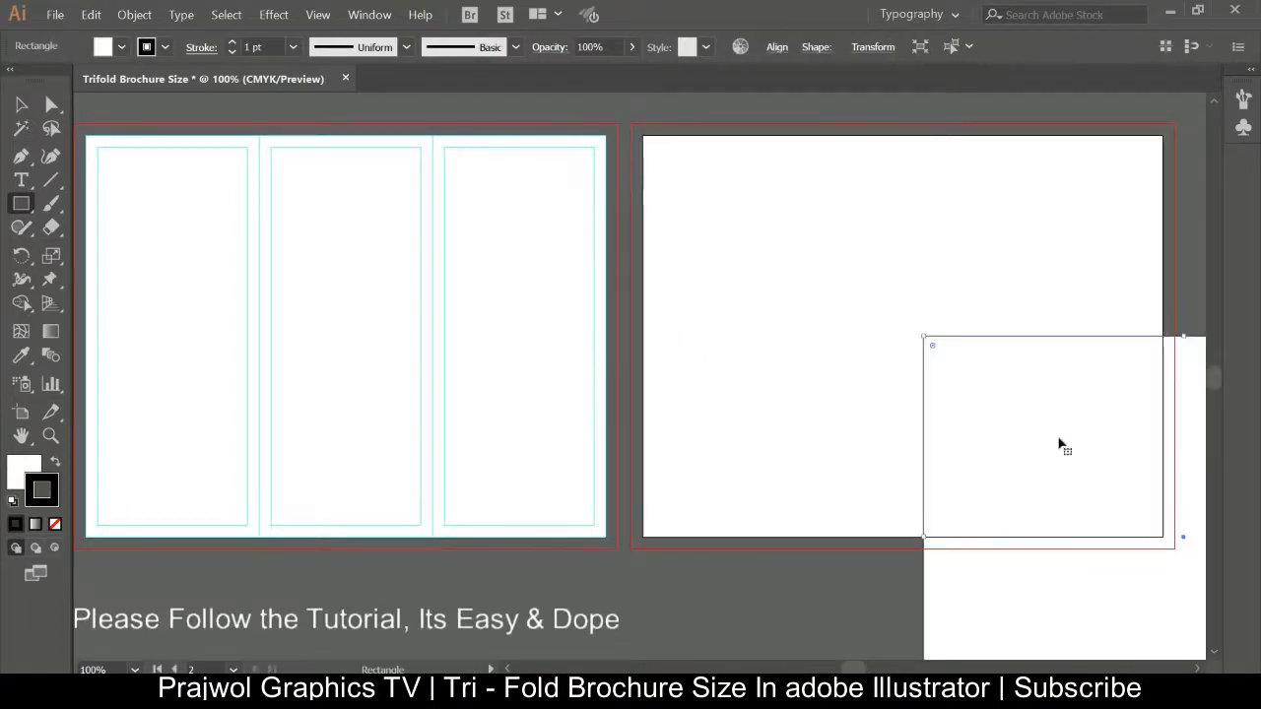
pyautogui.moveTo(1082, 450); pyautogui.dragTo(807, 252)
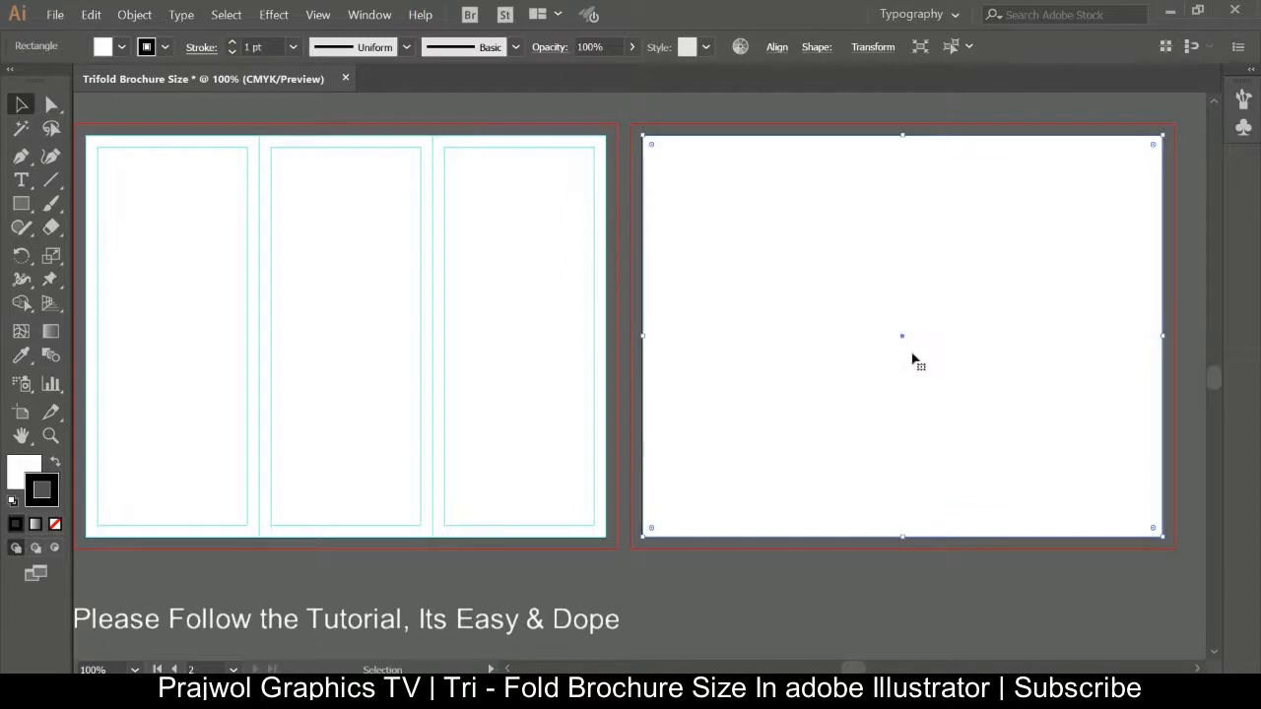
pyautogui.click(143, 17)
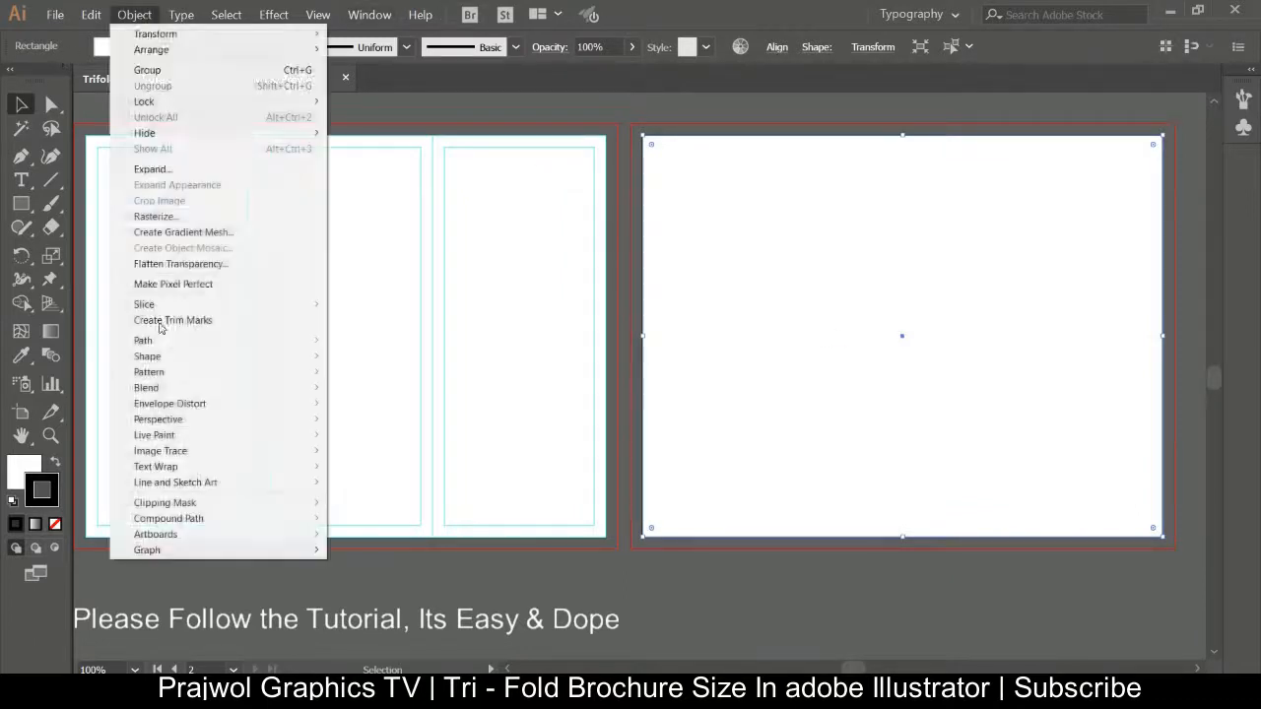
pyautogui.moveTo(241, 341)
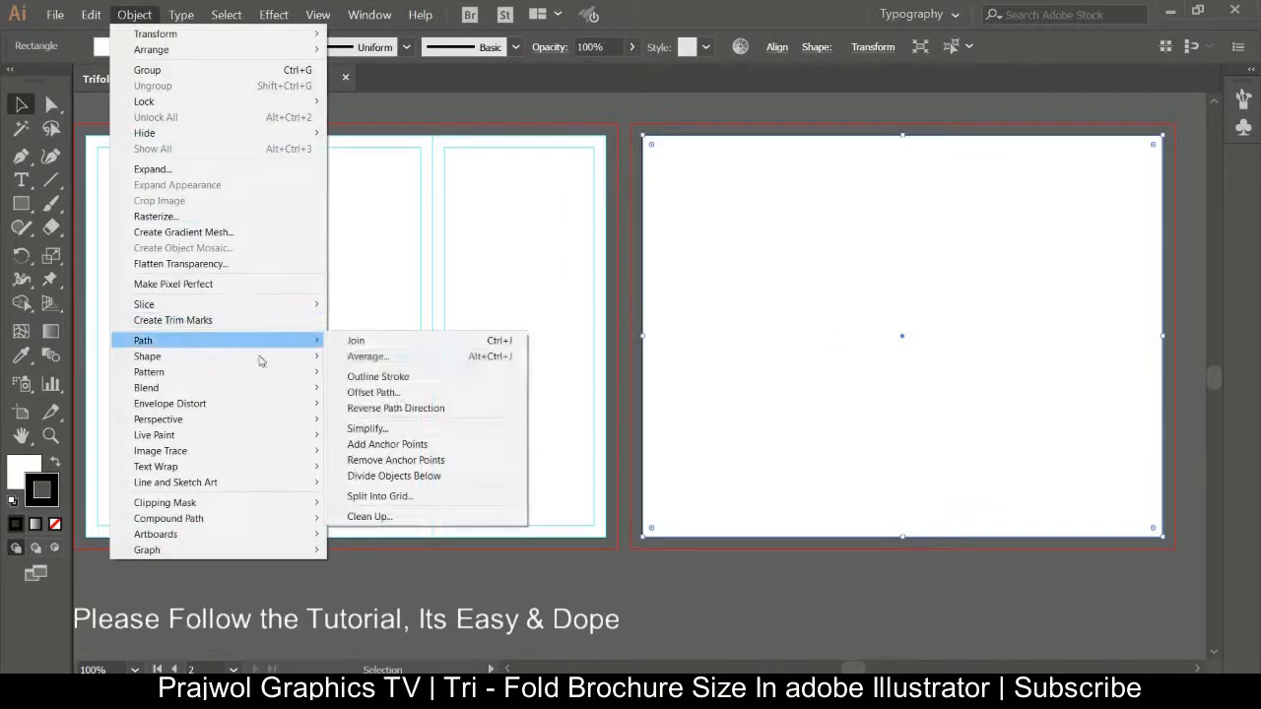
pyautogui.click(412, 496)
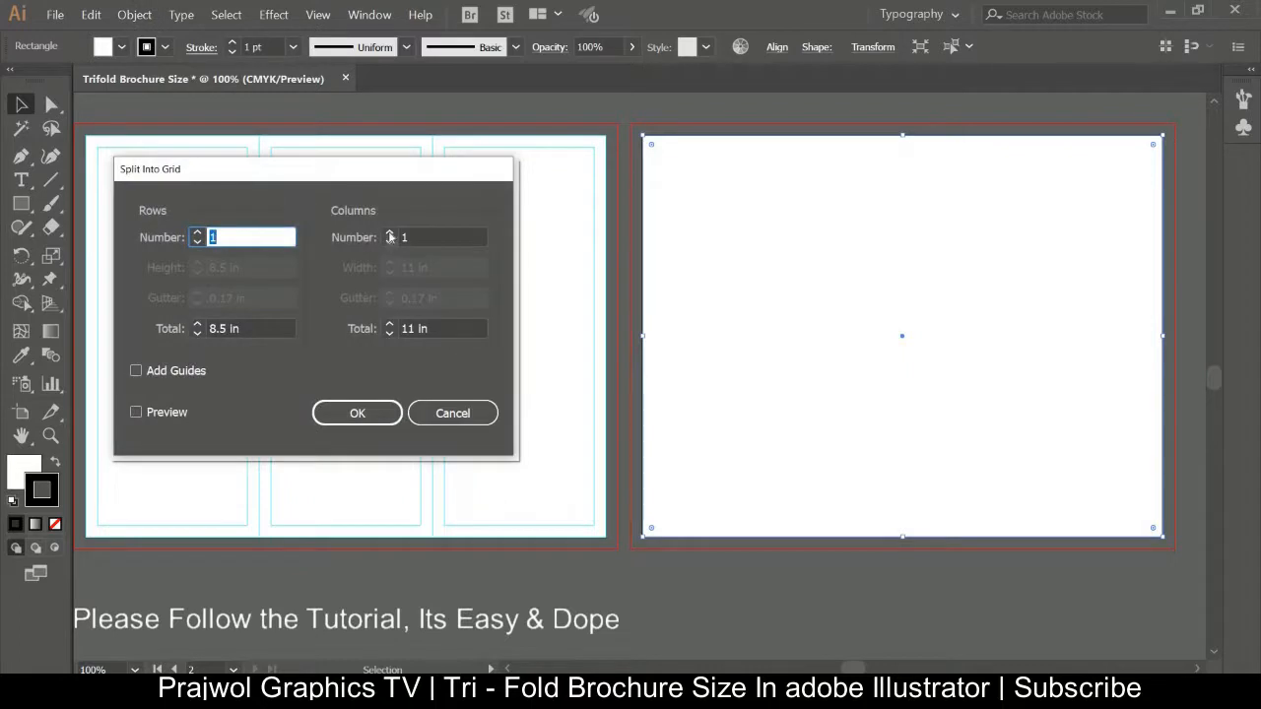
pyautogui.click(390, 233)
pyautogui.click(390, 233)
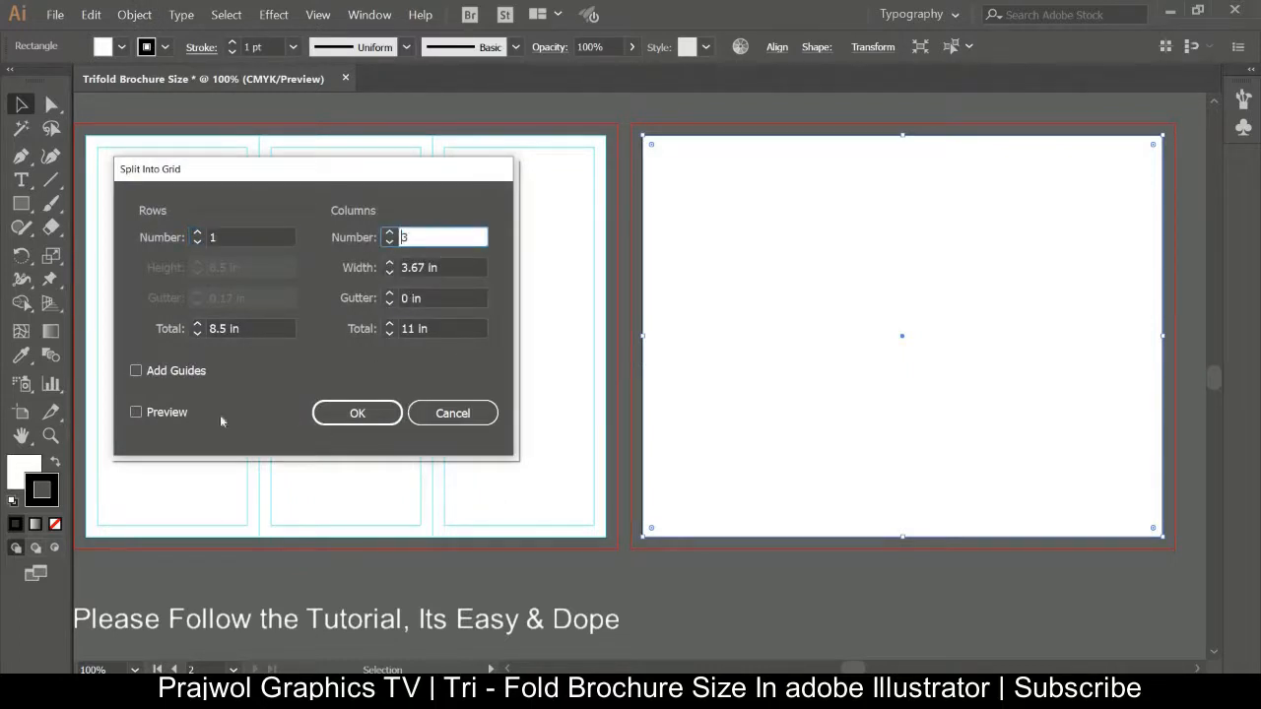
pyautogui.click(138, 412)
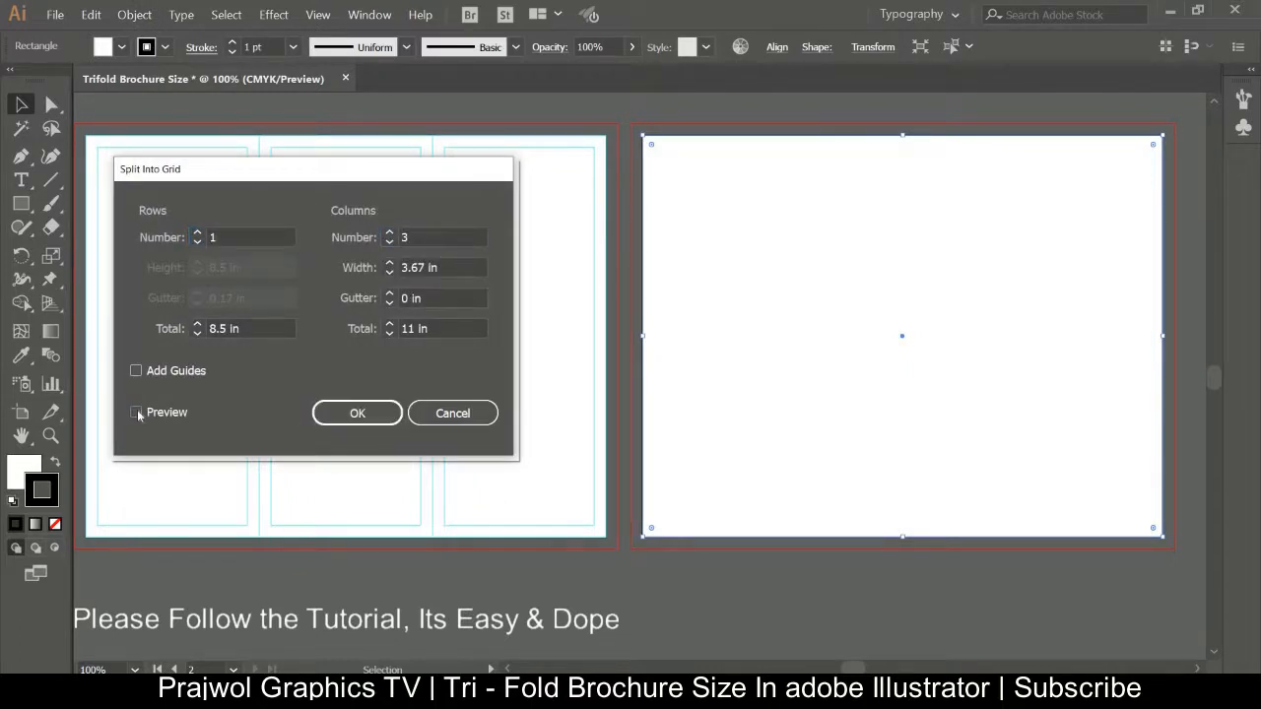
pyautogui.click(357, 415)
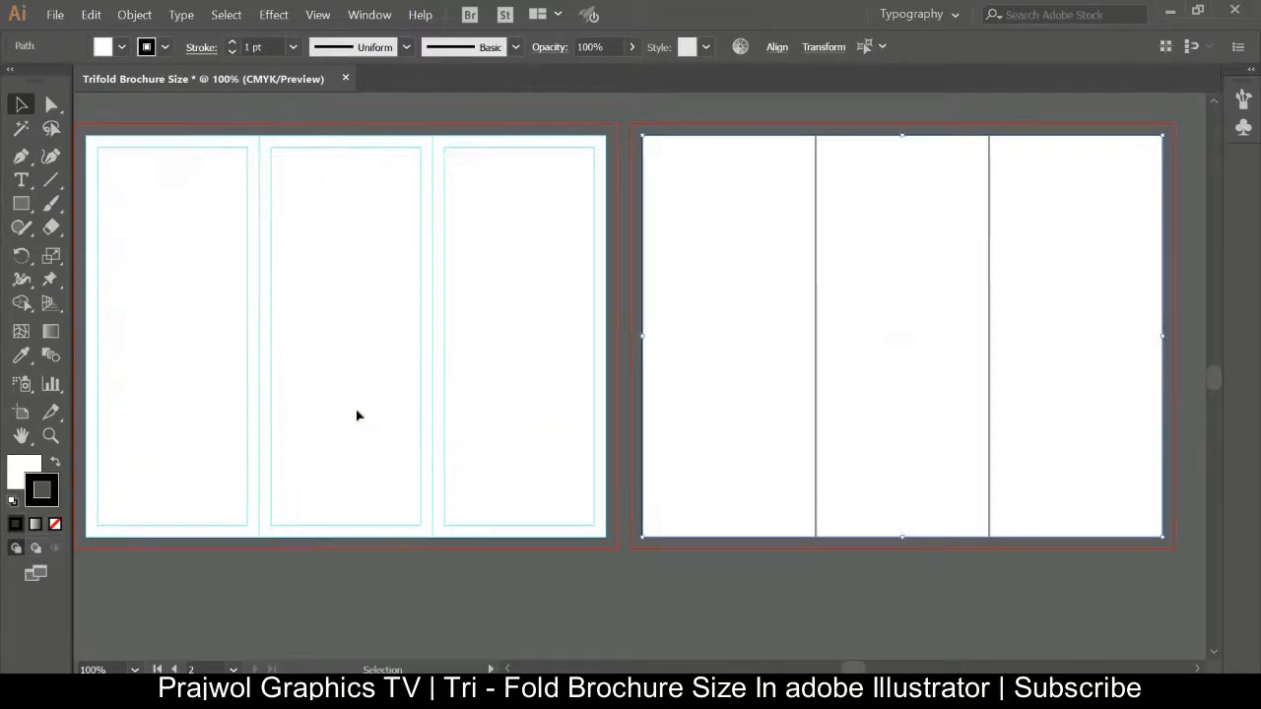
# Offset the three panel paths on the second artboard by -0.25 in with Miter joins to create inner margins.
pyautogui.click(134, 14)
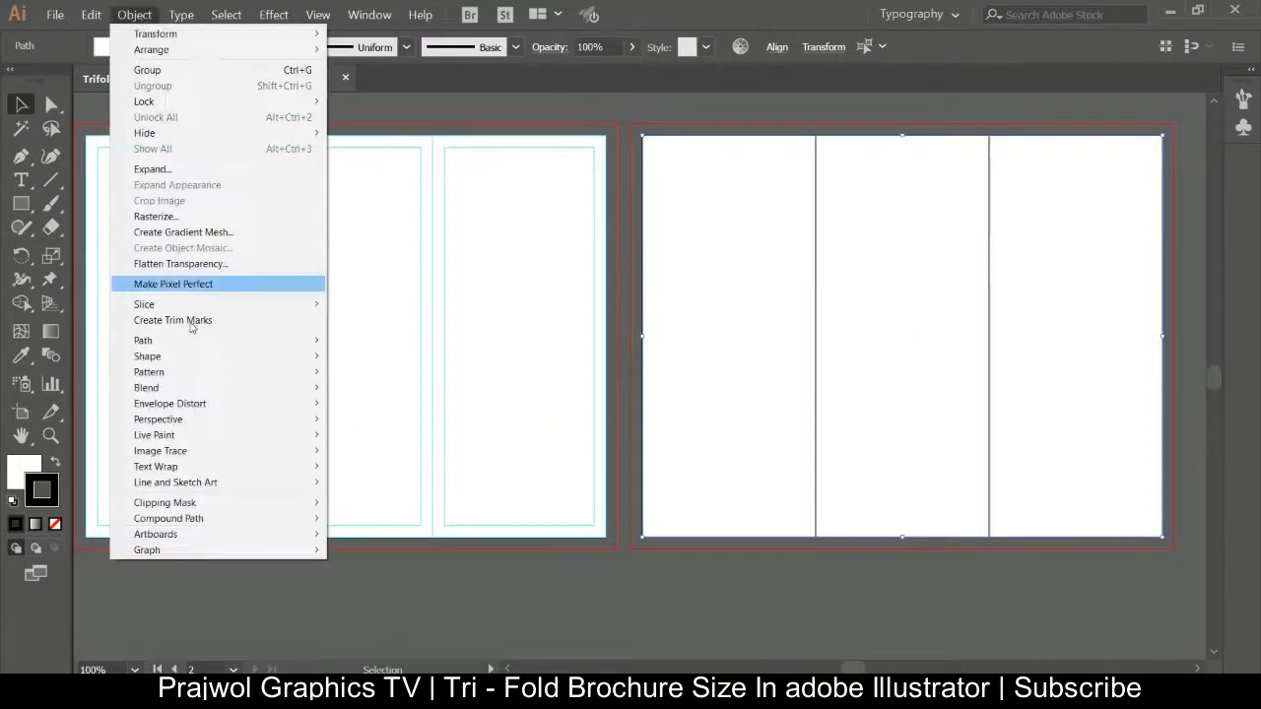
pyautogui.moveTo(246, 341)
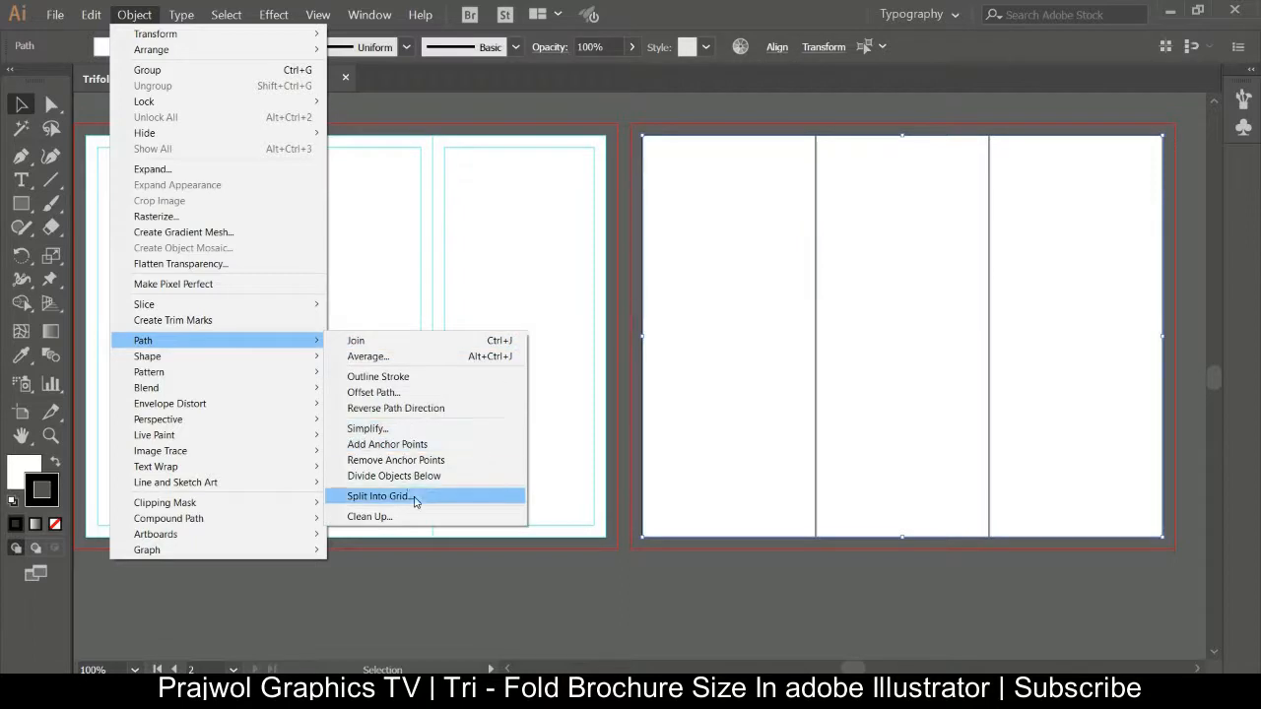
pyautogui.click(393, 392)
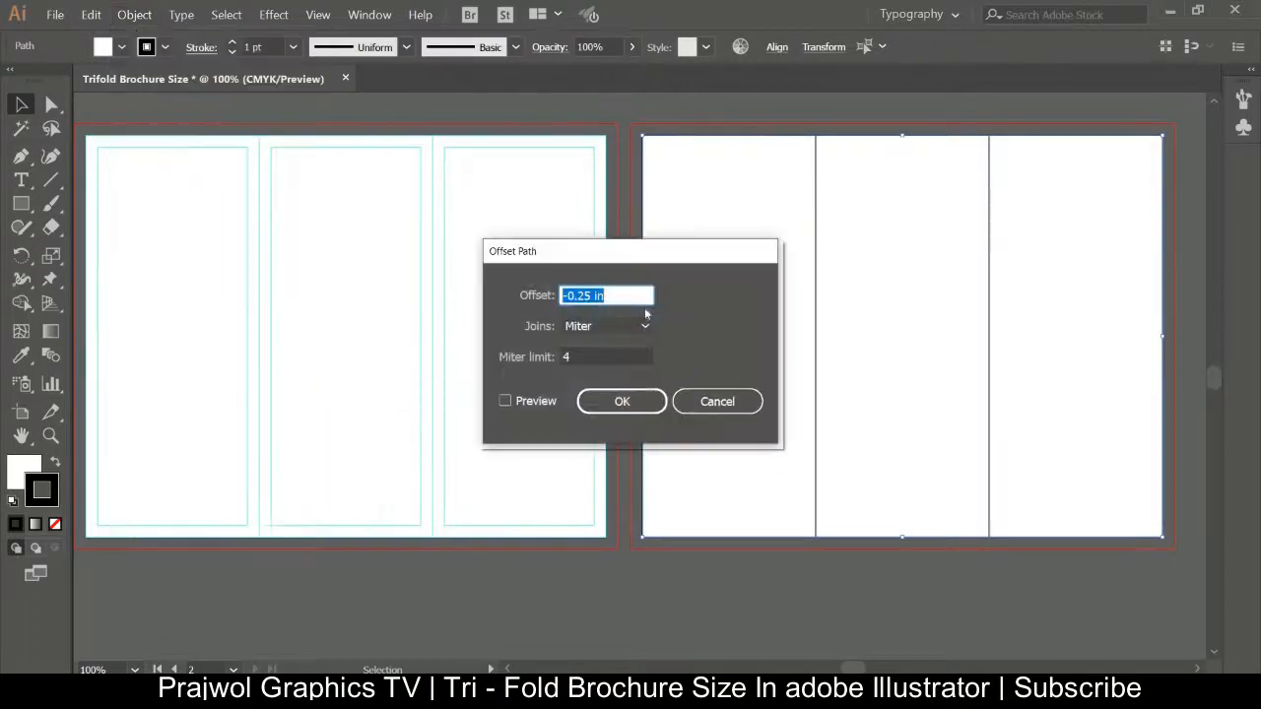
pyautogui.click(506, 401)
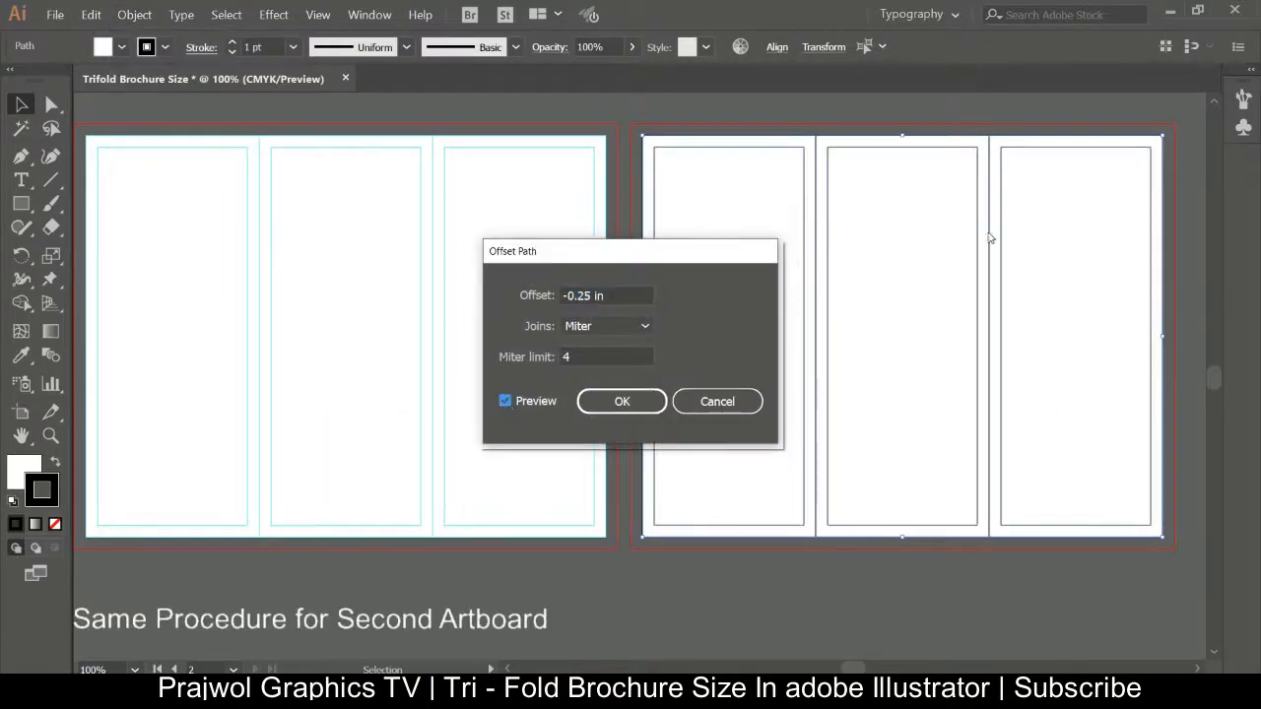
pyautogui.click(623, 401)
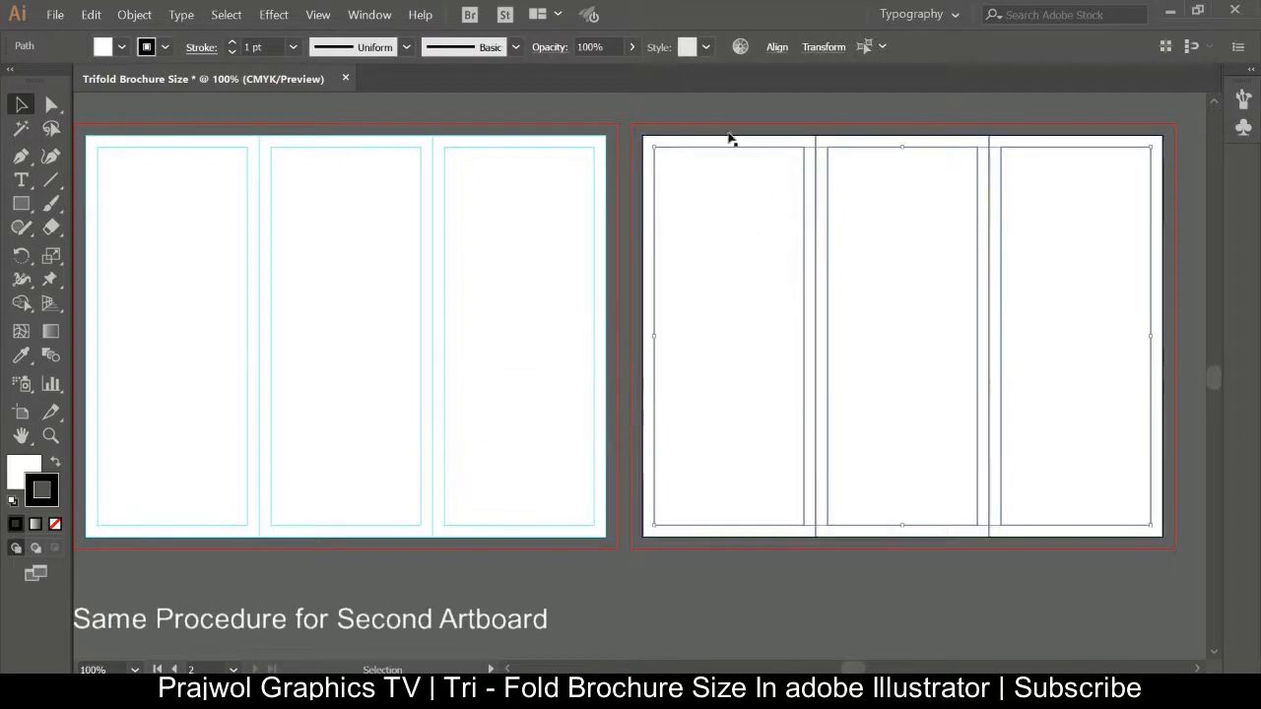
# Select all the panels and margin paths on the second artboard and convert them into guides.
pyautogui.moveTo(662, 148); pyautogui.dragTo(1187, 555)
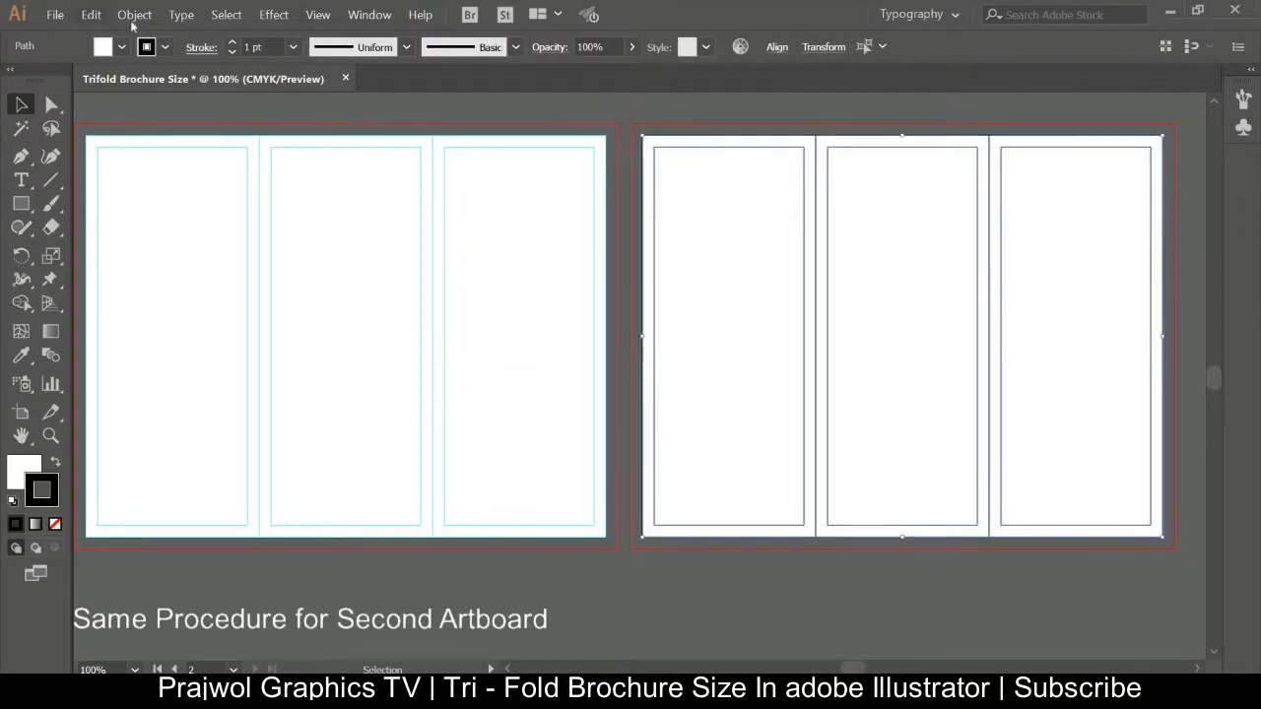
pyautogui.rightClick(863, 258)
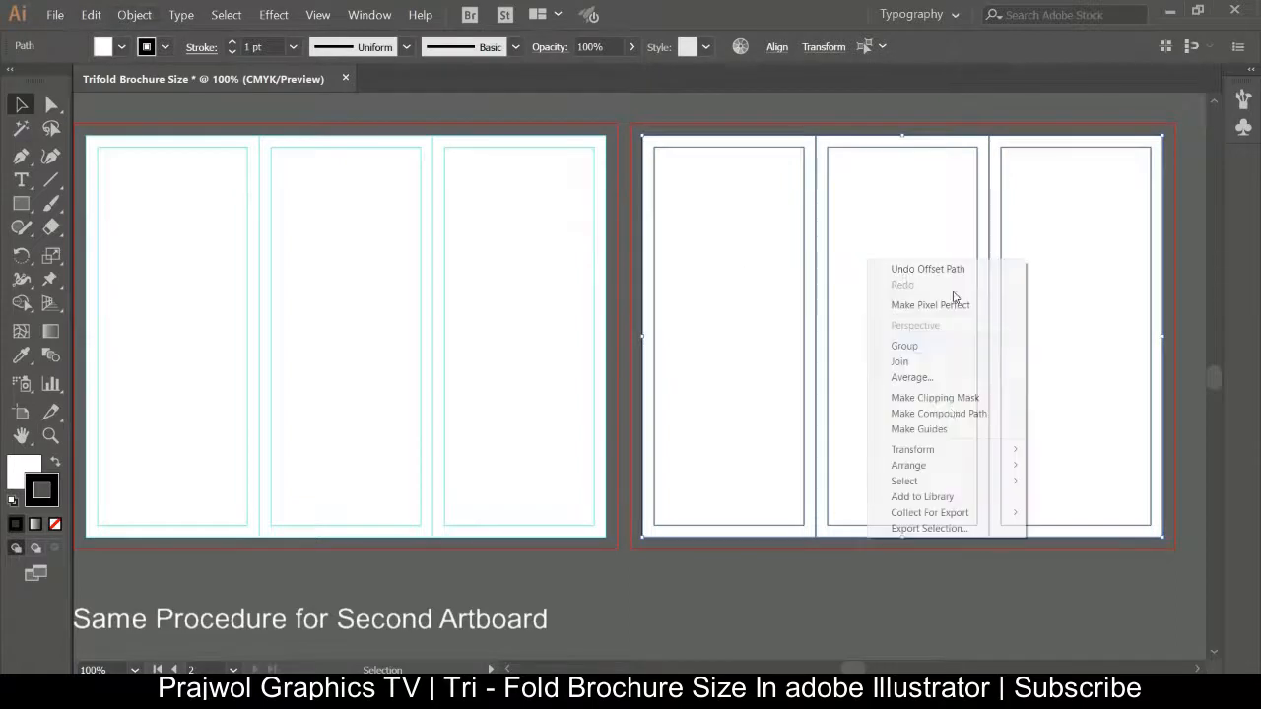
pyautogui.click(949, 431)
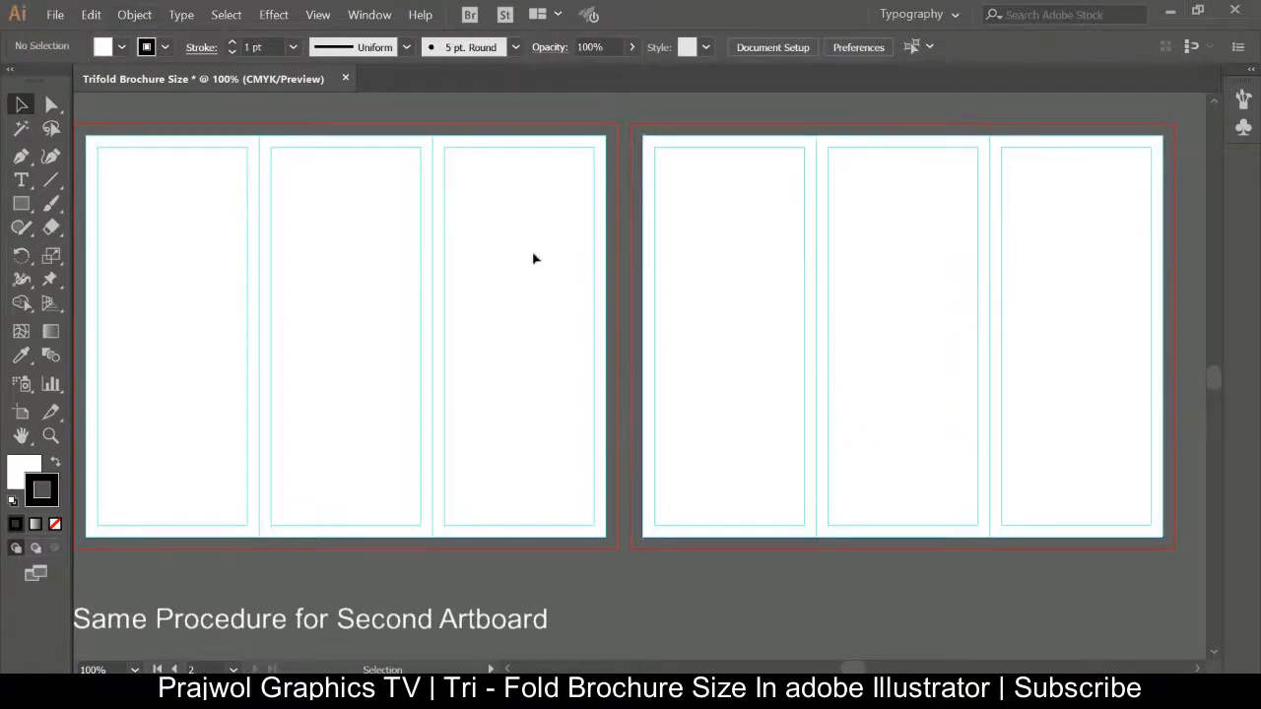
# Draw a text frame in the right panel of the first artboard and enter the label FRONT.
pyautogui.press('h')
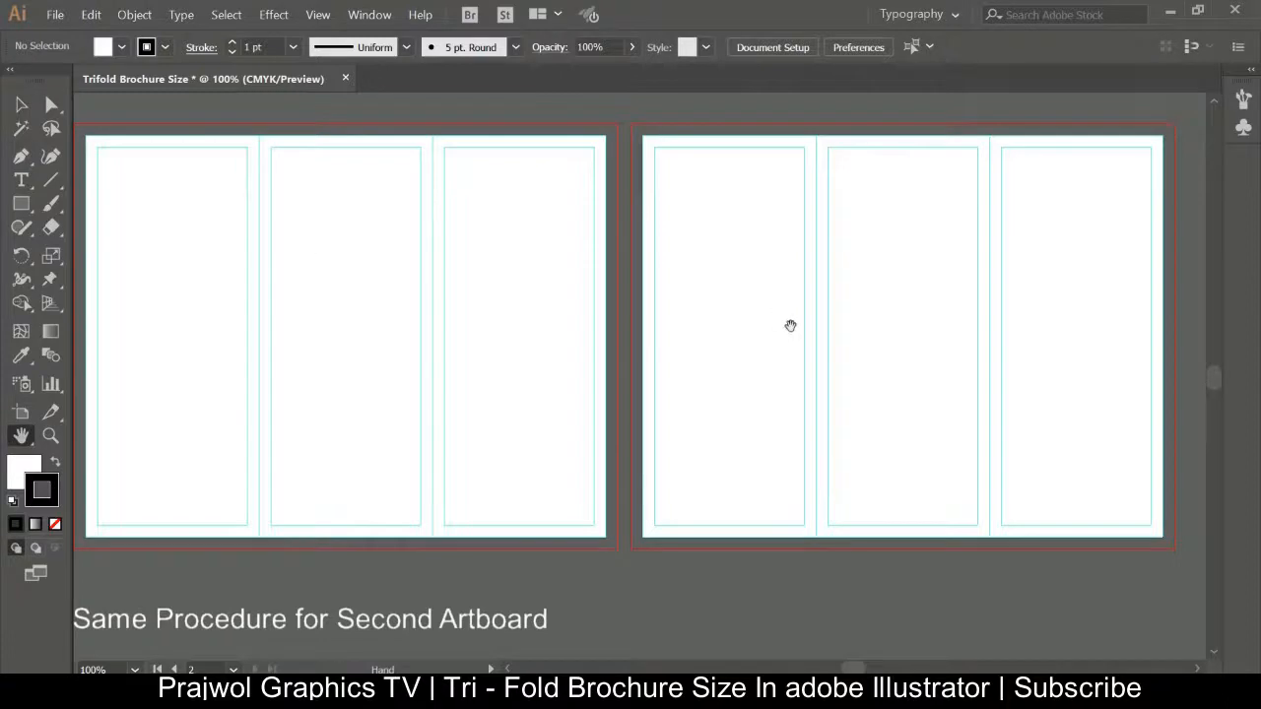
pyautogui.moveTo(859, 335)
pyautogui.mouseDown()
pyautogui.moveTo(730, 253)
pyautogui.moveTo(938, 361)
pyautogui.moveTo(916, 309)
pyautogui.moveTo(900, 338)
pyautogui.moveTo(846, 327)
pyautogui.mouseUp()
pyautogui.click(20, 179)
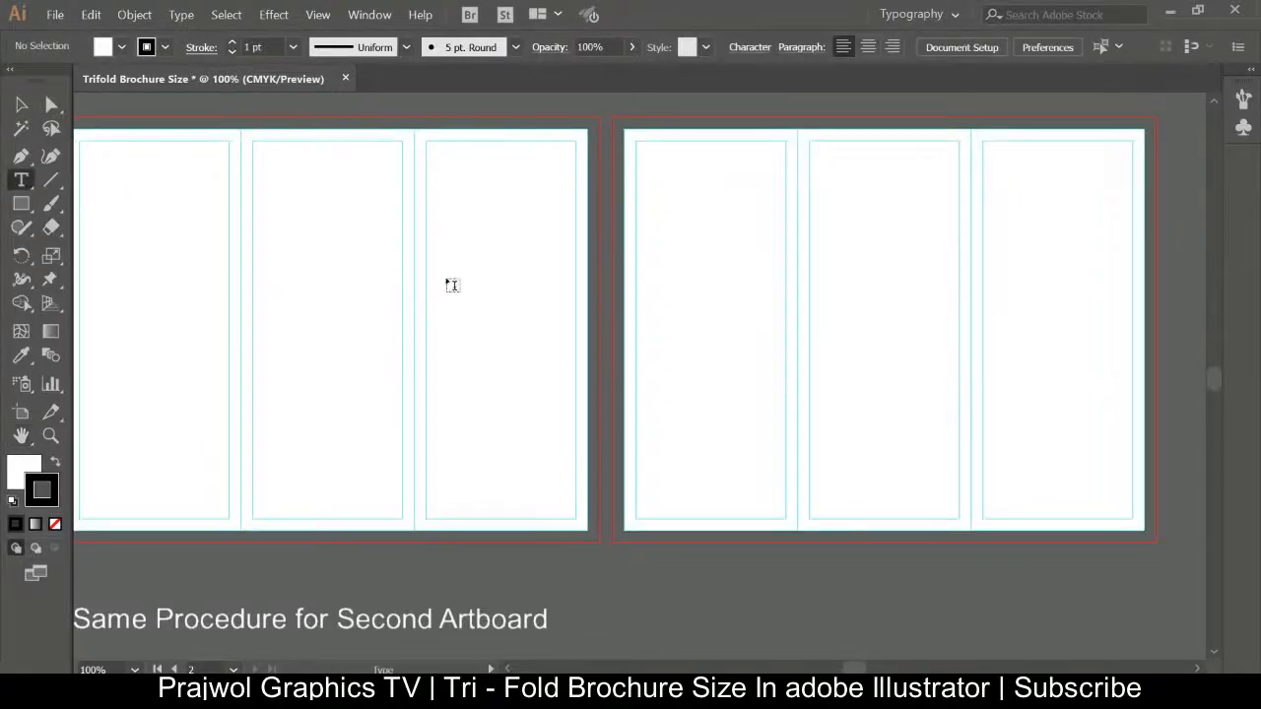
pyautogui.moveTo(448, 268); pyautogui.dragTo(571, 365)
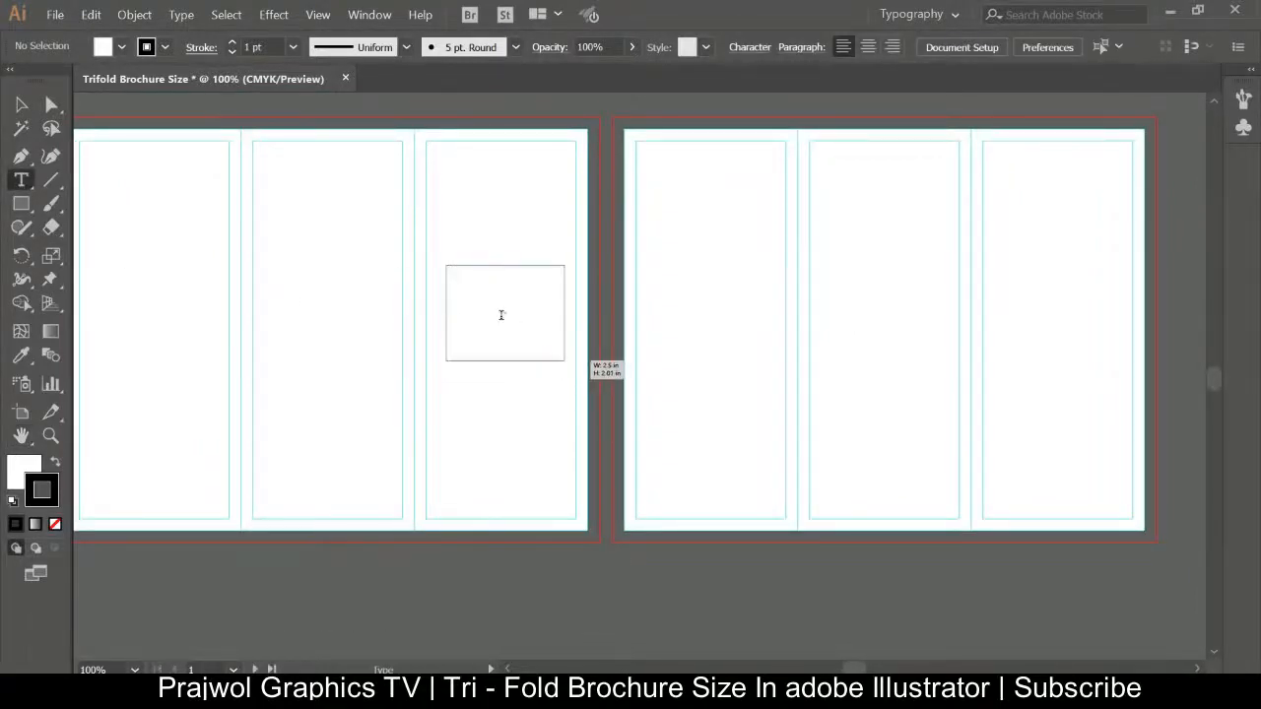
pyautogui.press('Delete')
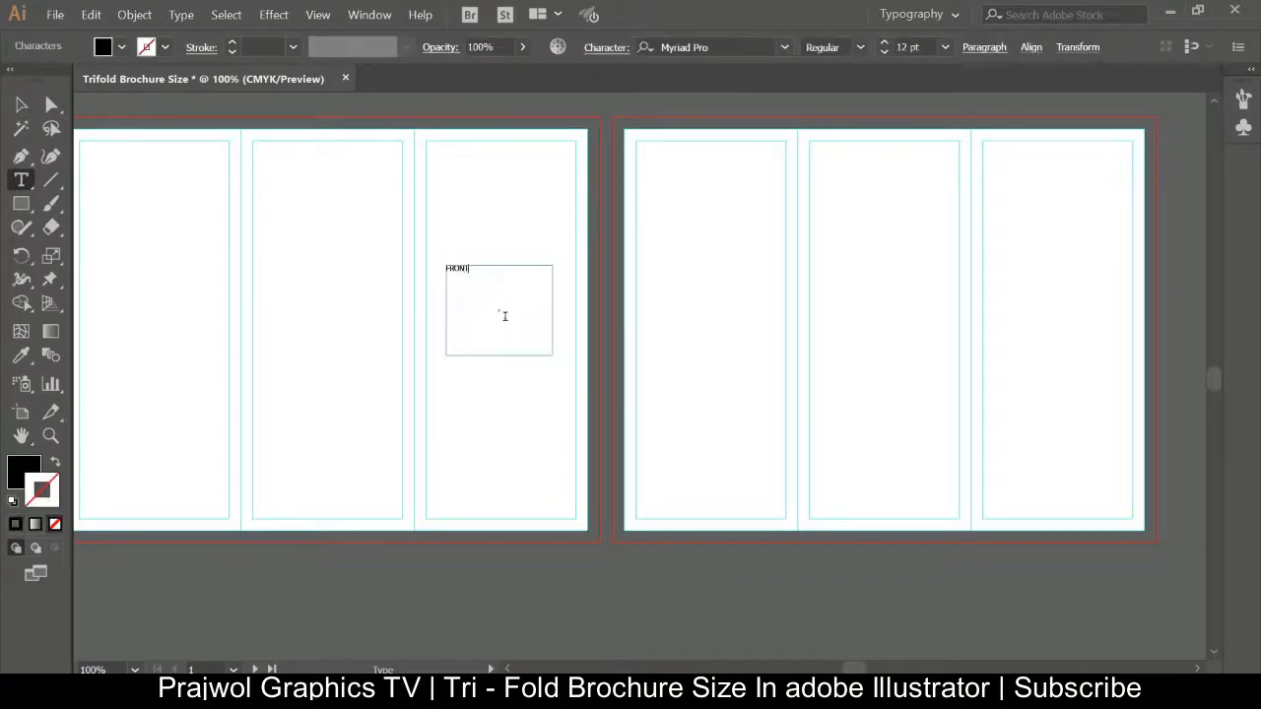
# Set the FRONT label's font size to 55 pt.
pyautogui.hotkey('ctrl', 'a')
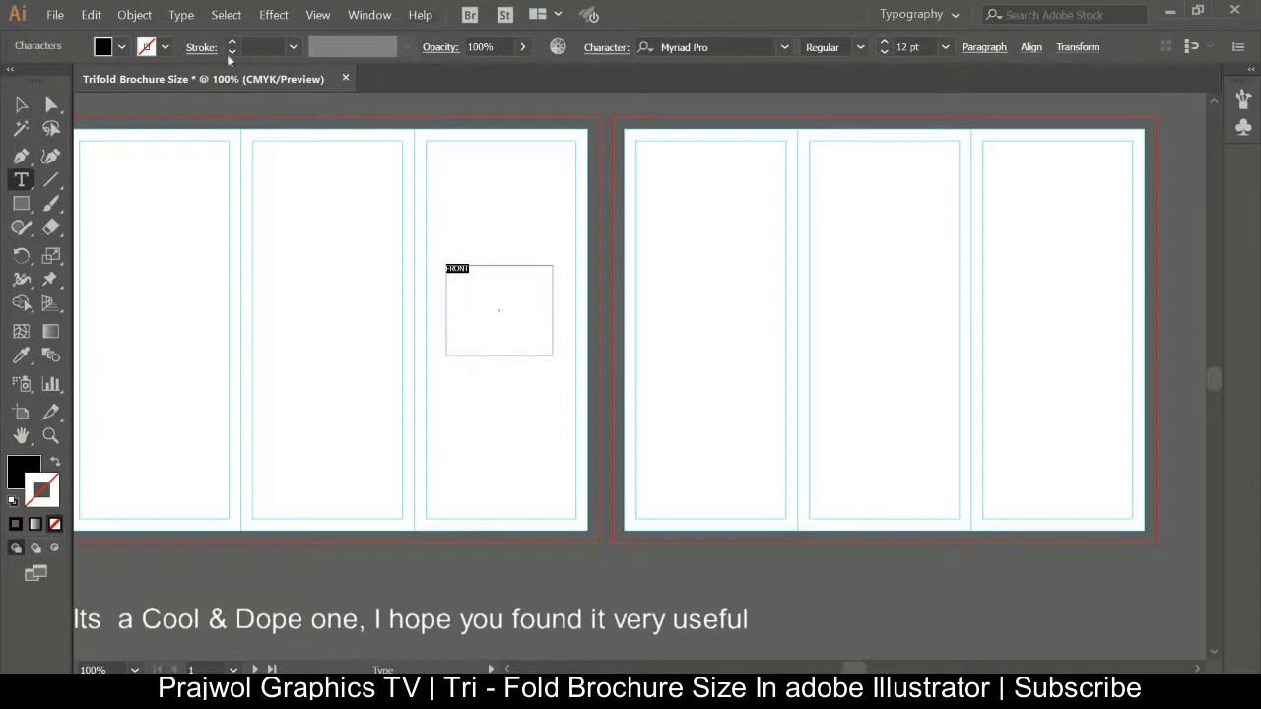
pyautogui.click(884, 46)
pyautogui.click(884, 46)
pyautogui.click(885, 47)
pyautogui.click(884, 46)
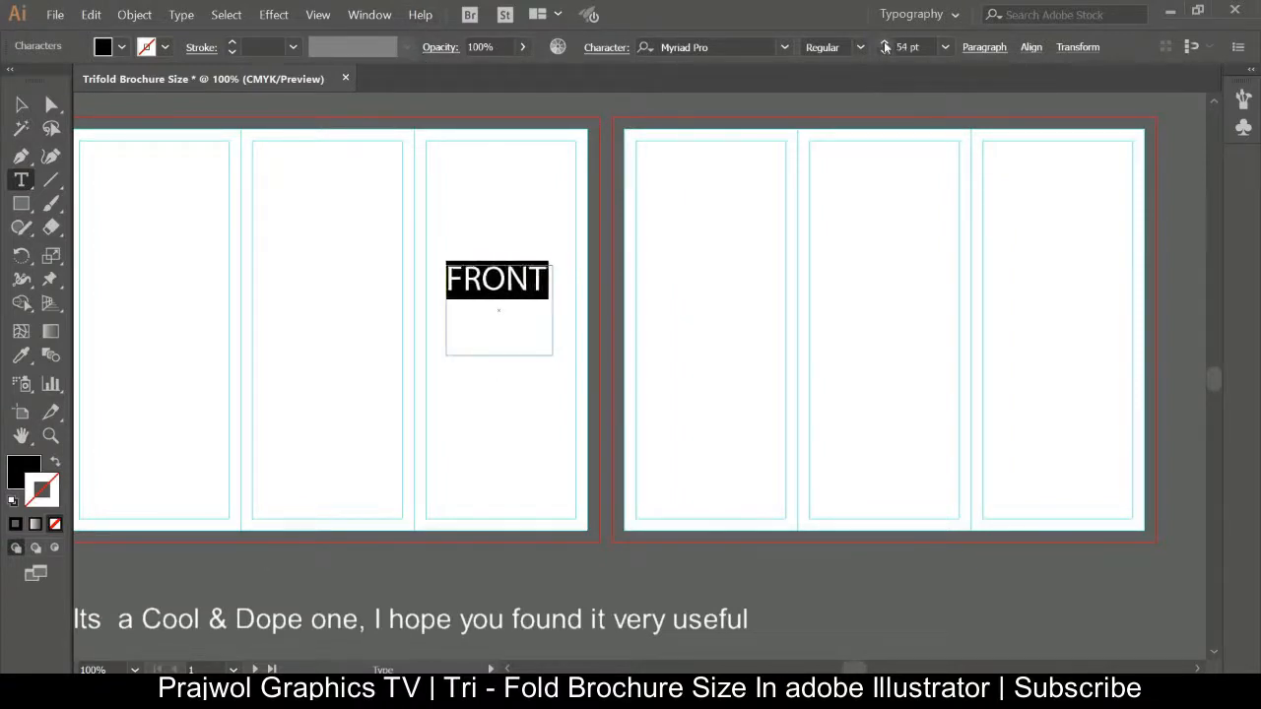
pyautogui.click(884, 46)
pyautogui.click(21, 105)
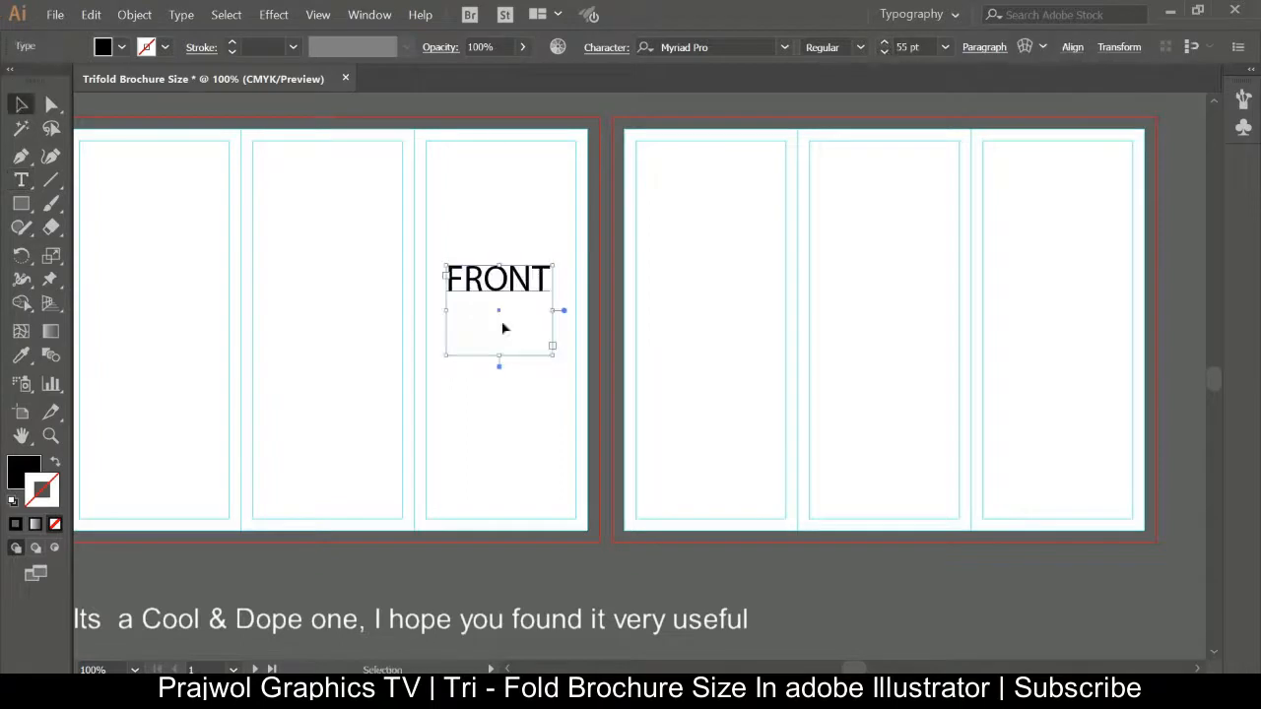
# Duplicate the FRONT label into the middle panel and change its text to BACK.
pyautogui.moveTo(498, 366); pyautogui.dragTo(334, 277)
pyautogui.press('t')
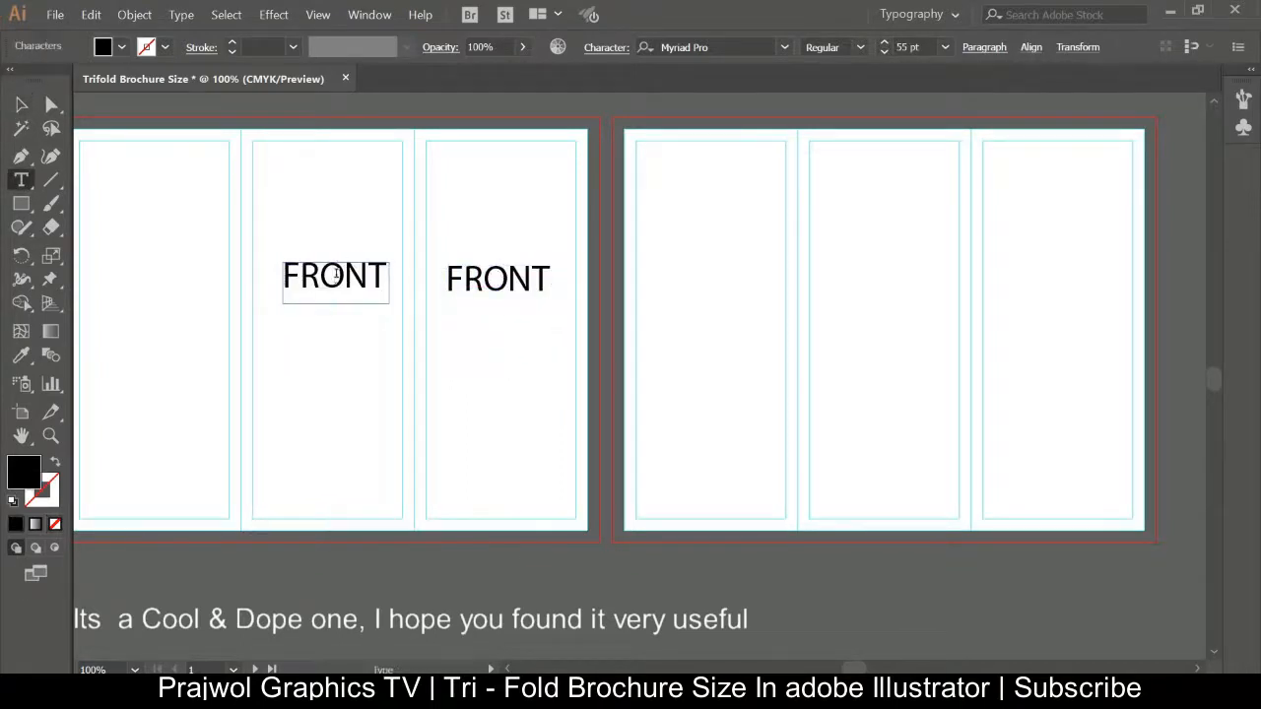
pyautogui.click(335, 276)
pyautogui.hotkey('ctrl', 'a')
pyautogui.press('BackSpace')
pyautogui.write('BACK')
pyautogui.click(22, 105)
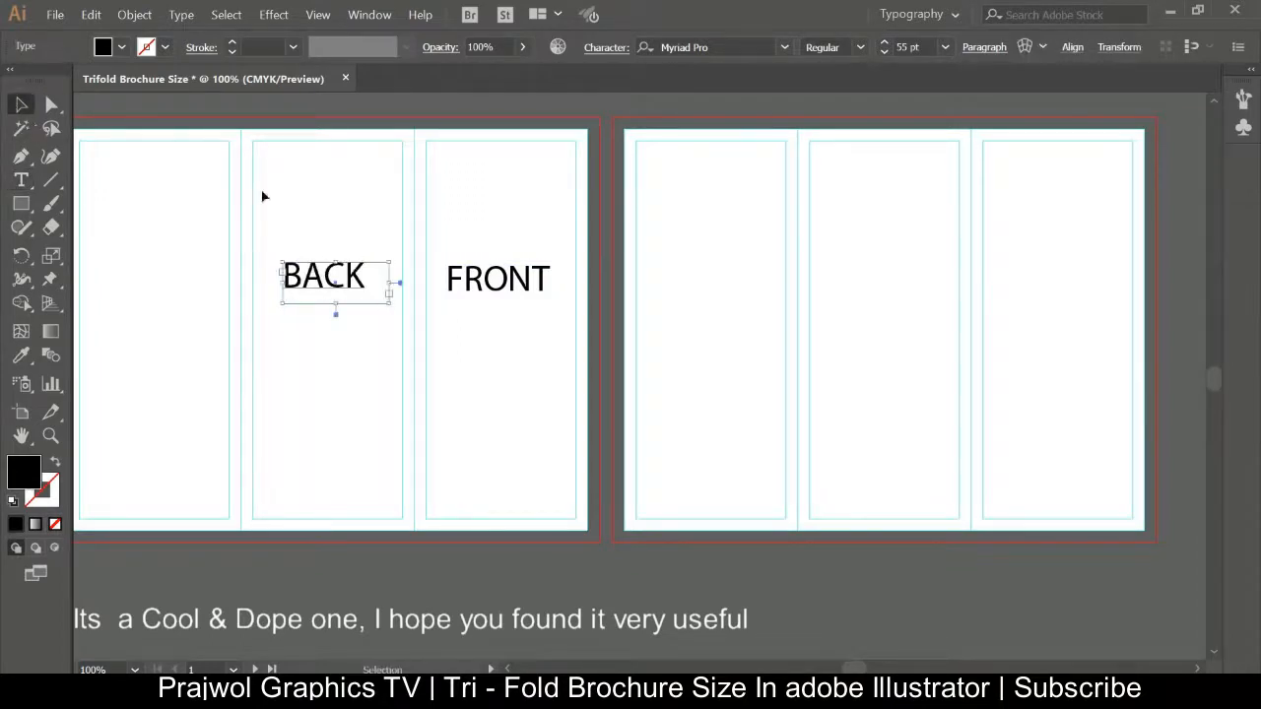
# Duplicate the BACK label into the left panel and change its text to FLAP.
pyautogui.moveTo(340, 285); pyautogui.dragTo(158, 279)
pyautogui.press('t')
pyautogui.doubleClick(156, 276)
pyautogui.press('BackSpace')
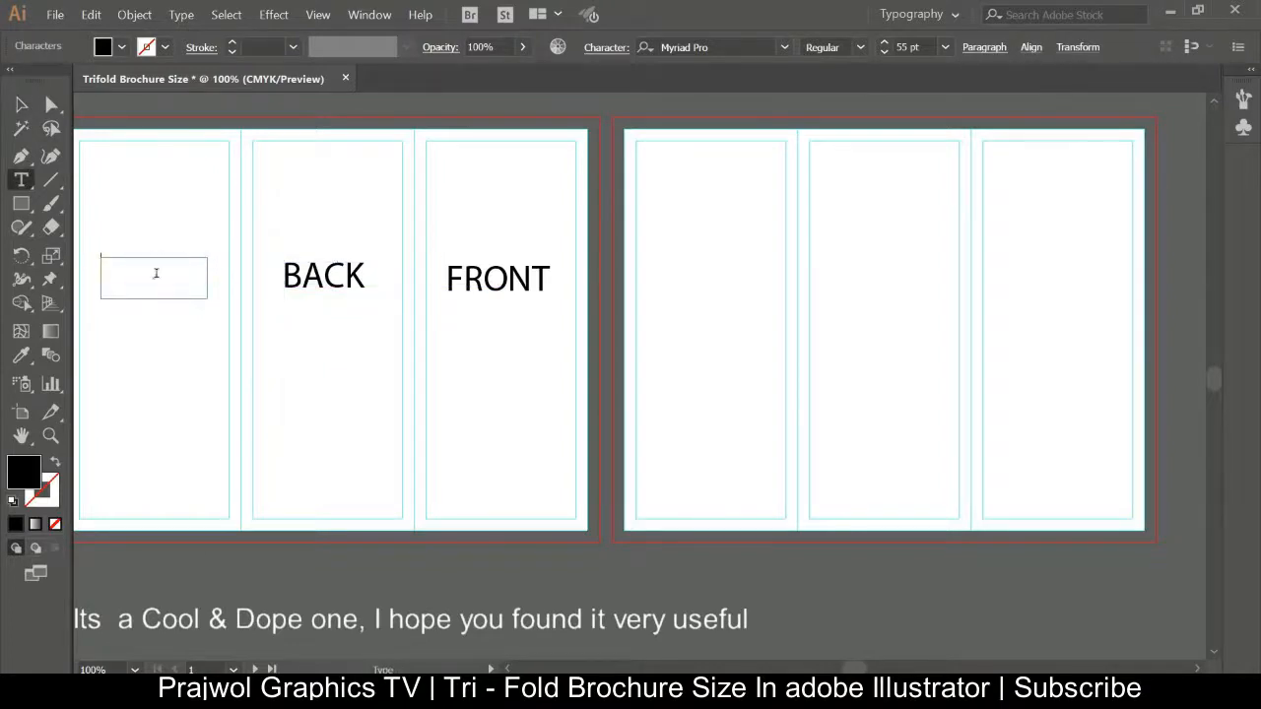
pyautogui.write('FLAP')
pyautogui.click(21, 107)
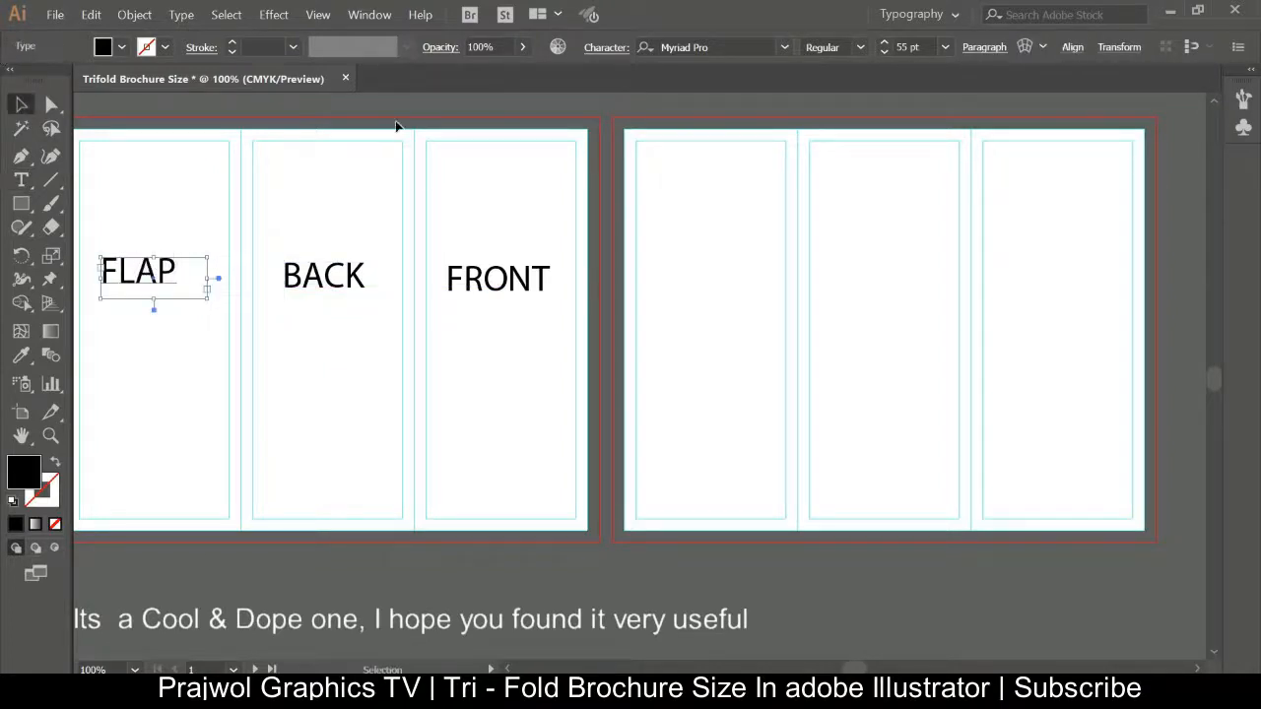
# Copy a label into the middle panel of the second artboard and change its text to INSIDE.
pyautogui.click(931, 267)
pyautogui.moveTo(762, 285)
pyautogui.mouseDown()
pyautogui.moveTo(884, 267)
pyautogui.moveTo(889, 299)
pyautogui.moveTo(744, 301)
pyautogui.mouseUp()
pyautogui.doubleClick(899, 295)
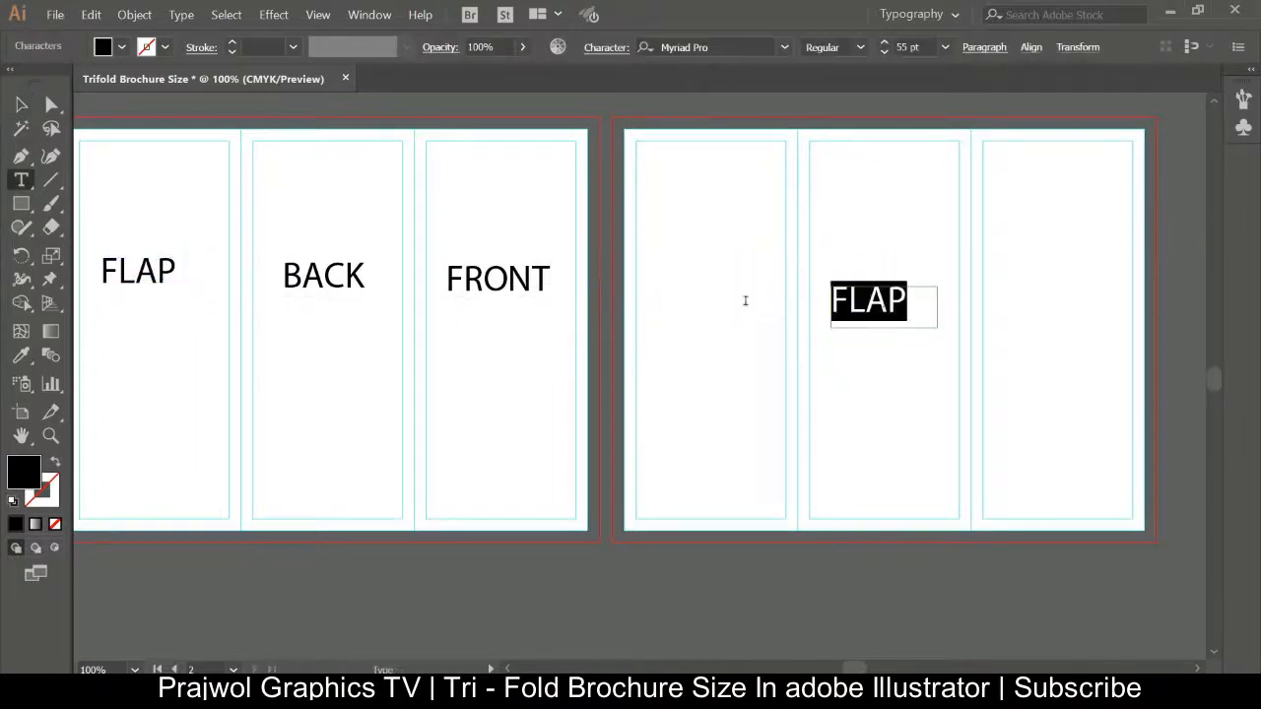
pyautogui.press('BackSpace')
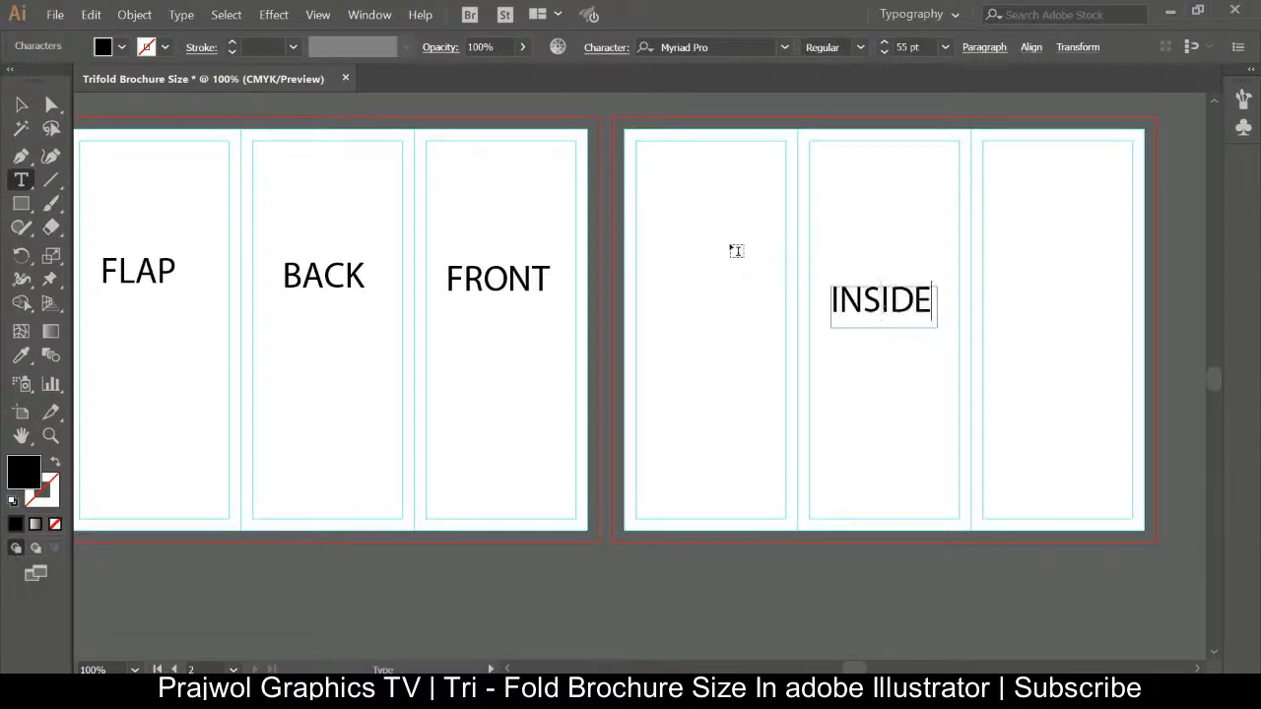
pyautogui.click(22, 105)
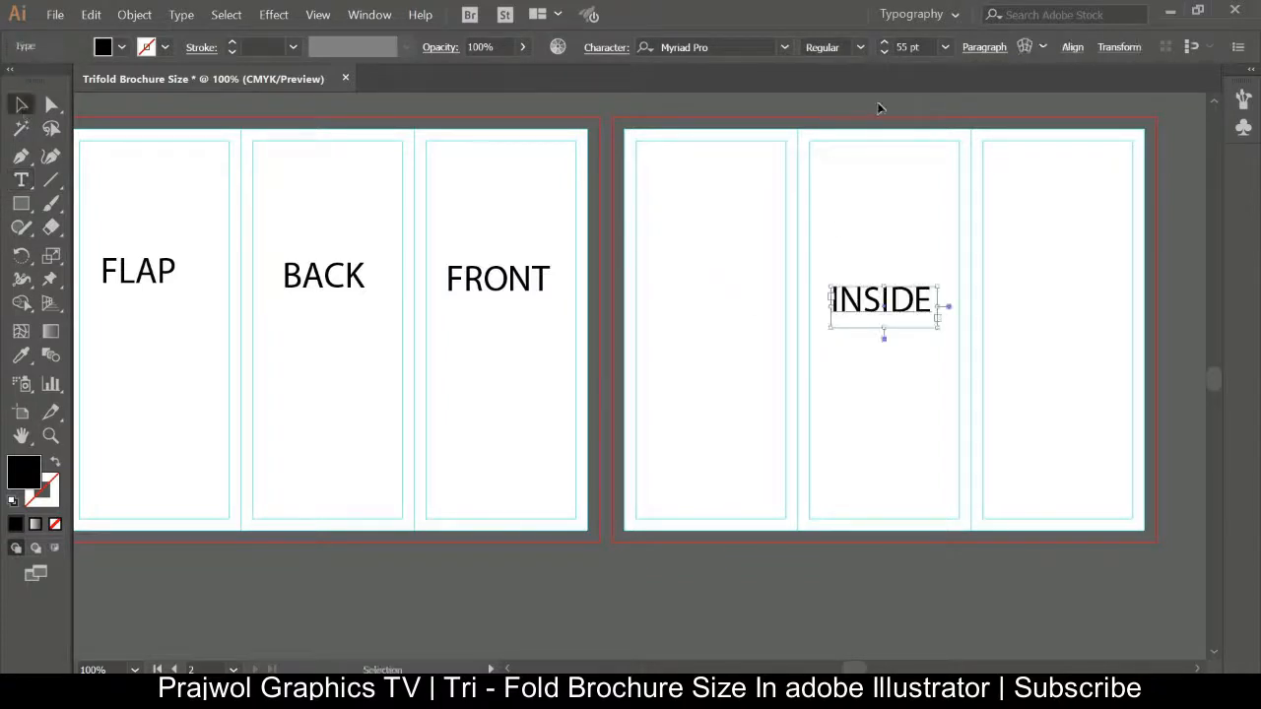
# Enlarge the INSIDE label to 145 pt, widening its frame, and center it across the second artboard.
pyautogui.click(894, 233)
pyautogui.doubleClick(930, 303)
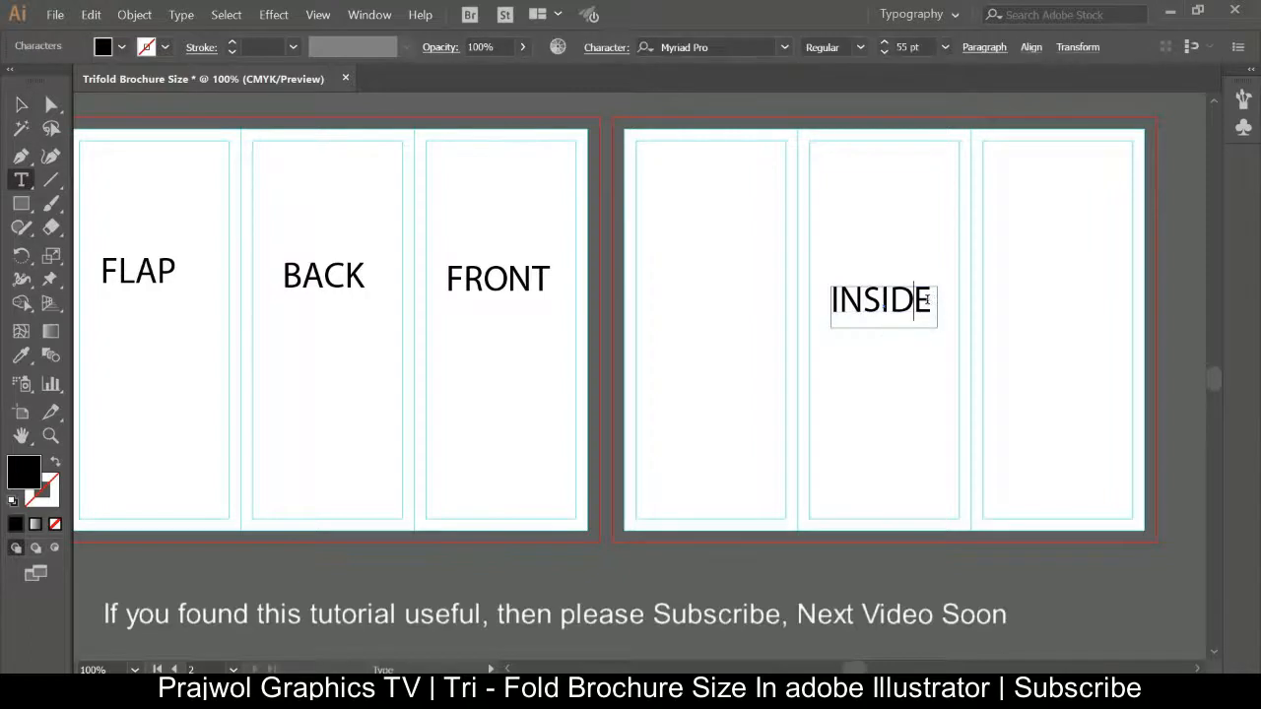
pyautogui.moveTo(932, 303); pyautogui.dragTo(713, 302)
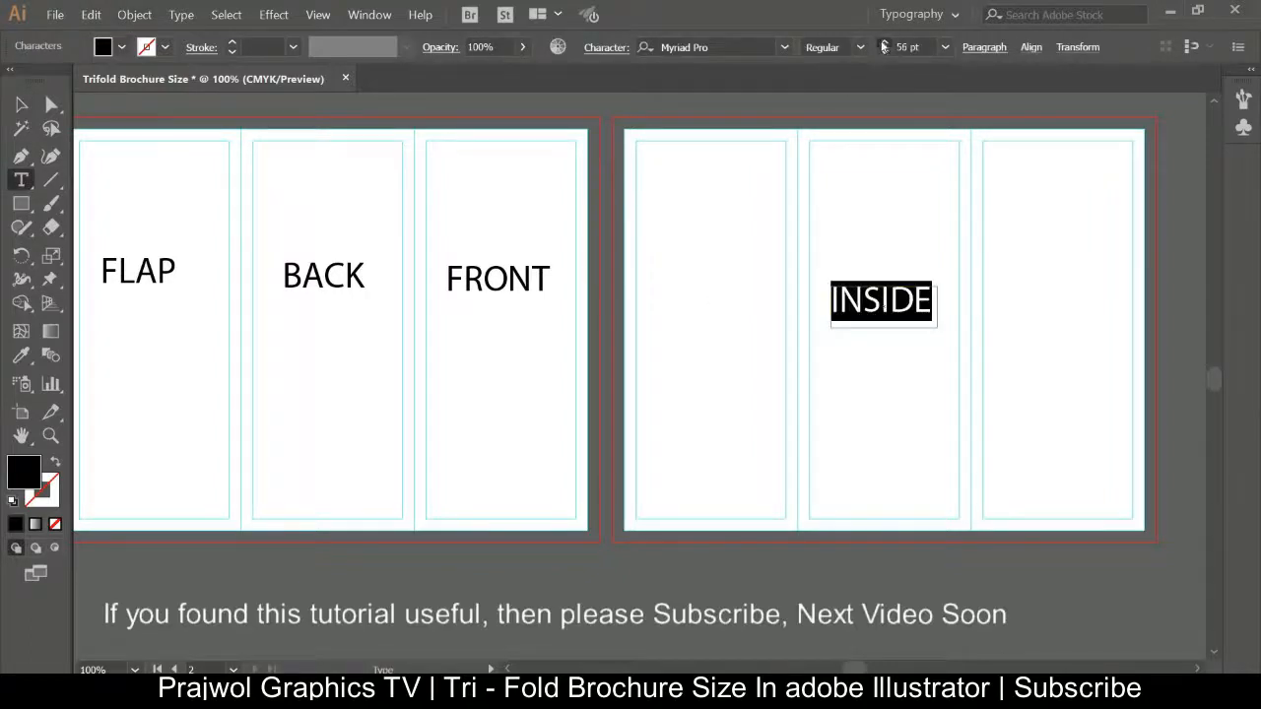
pyautogui.click(883, 44)
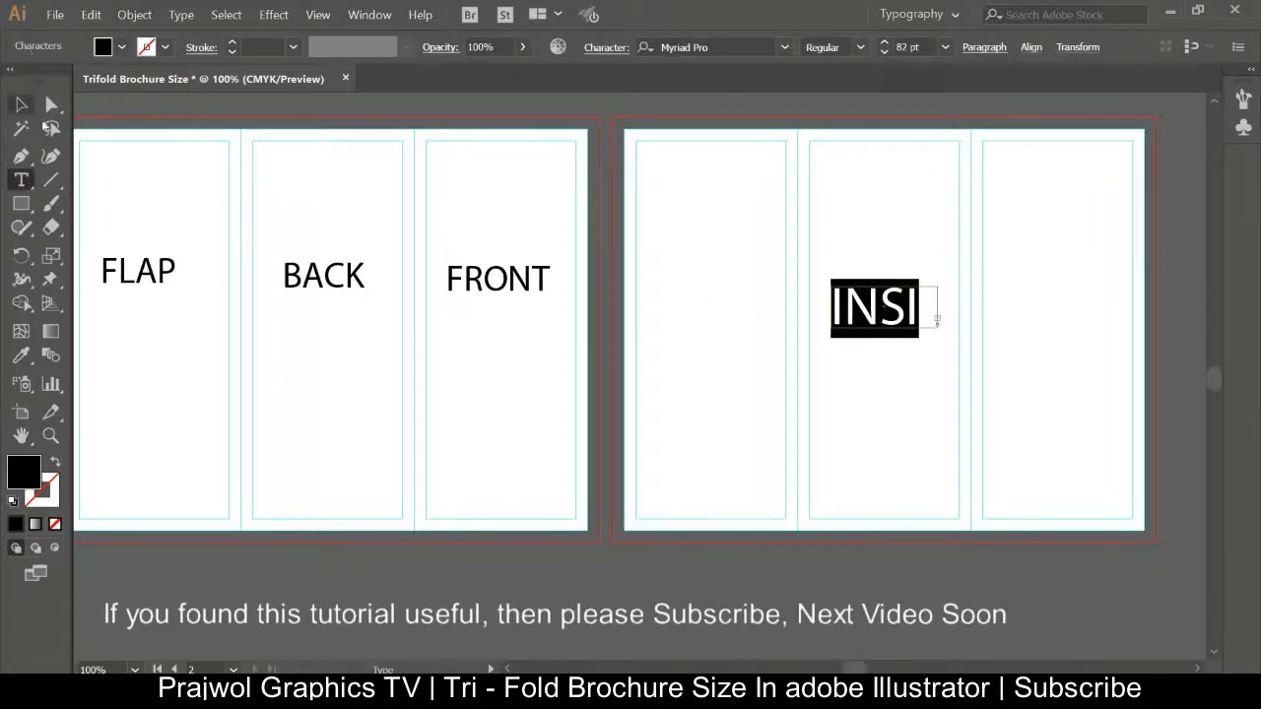
pyautogui.click(21, 108)
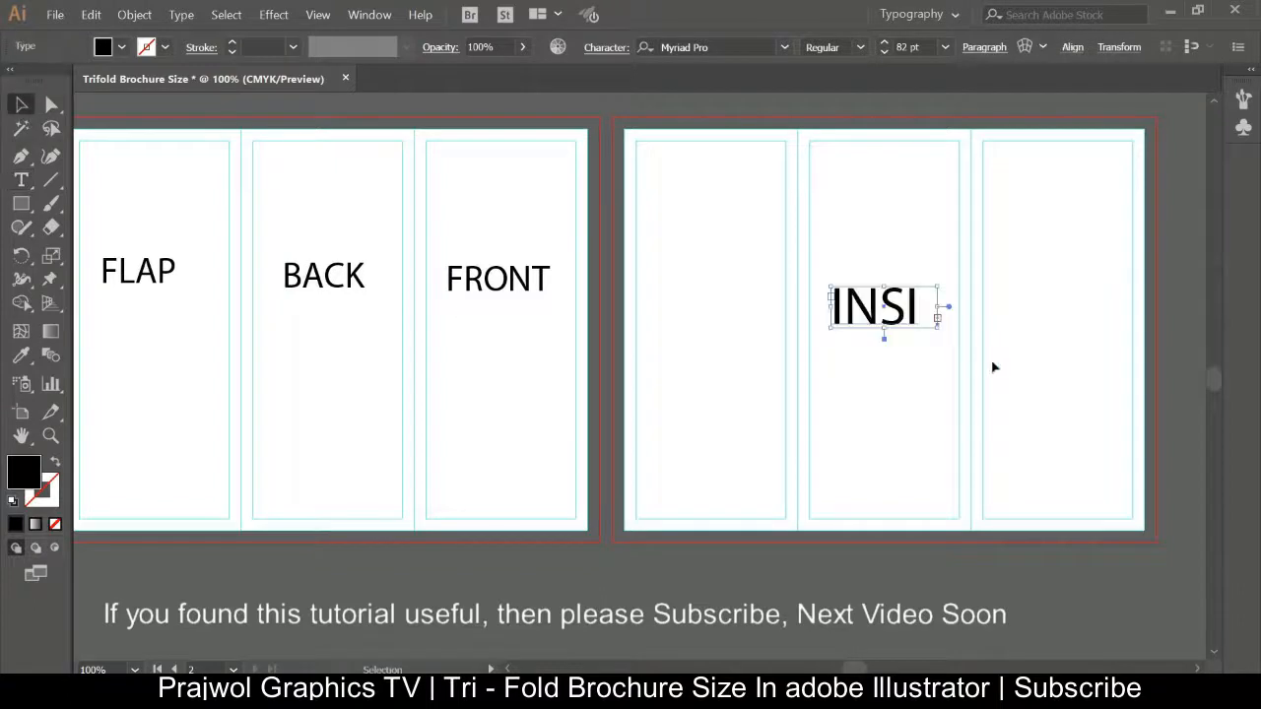
pyautogui.moveTo(939, 328); pyautogui.dragTo(913, 325)
pyautogui.doubleClick(914, 315)
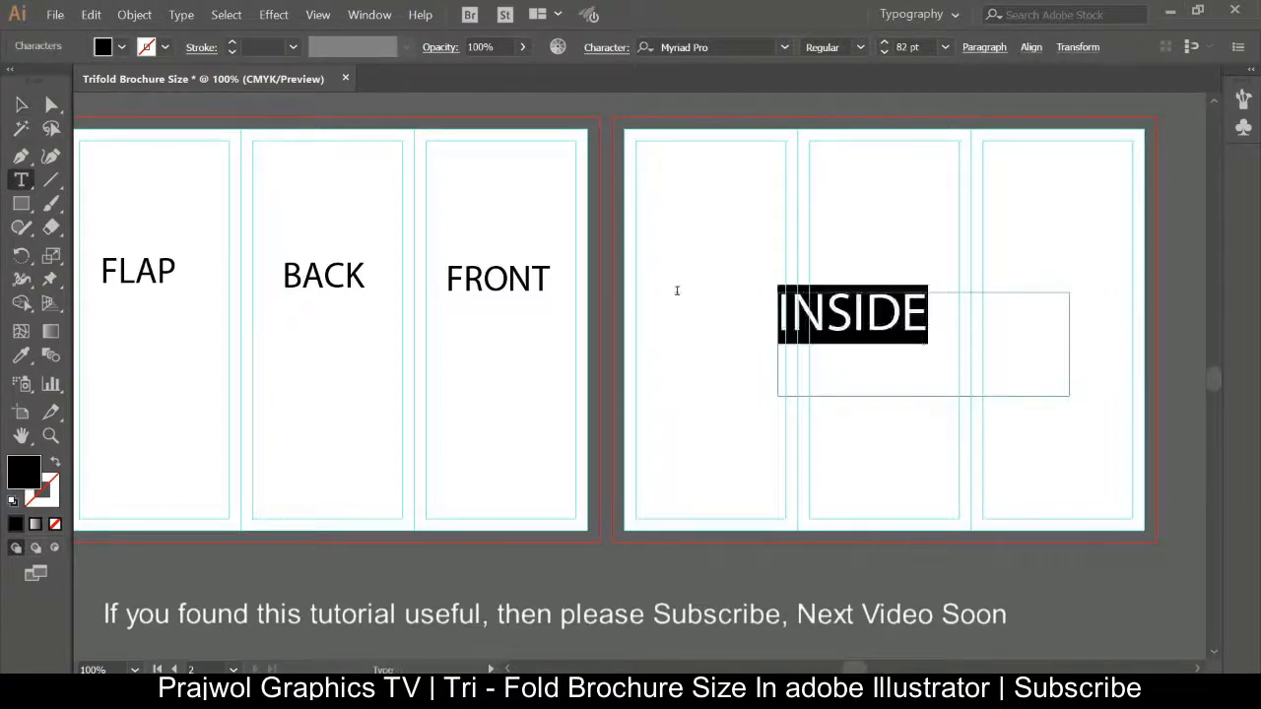
pyautogui.click(886, 45)
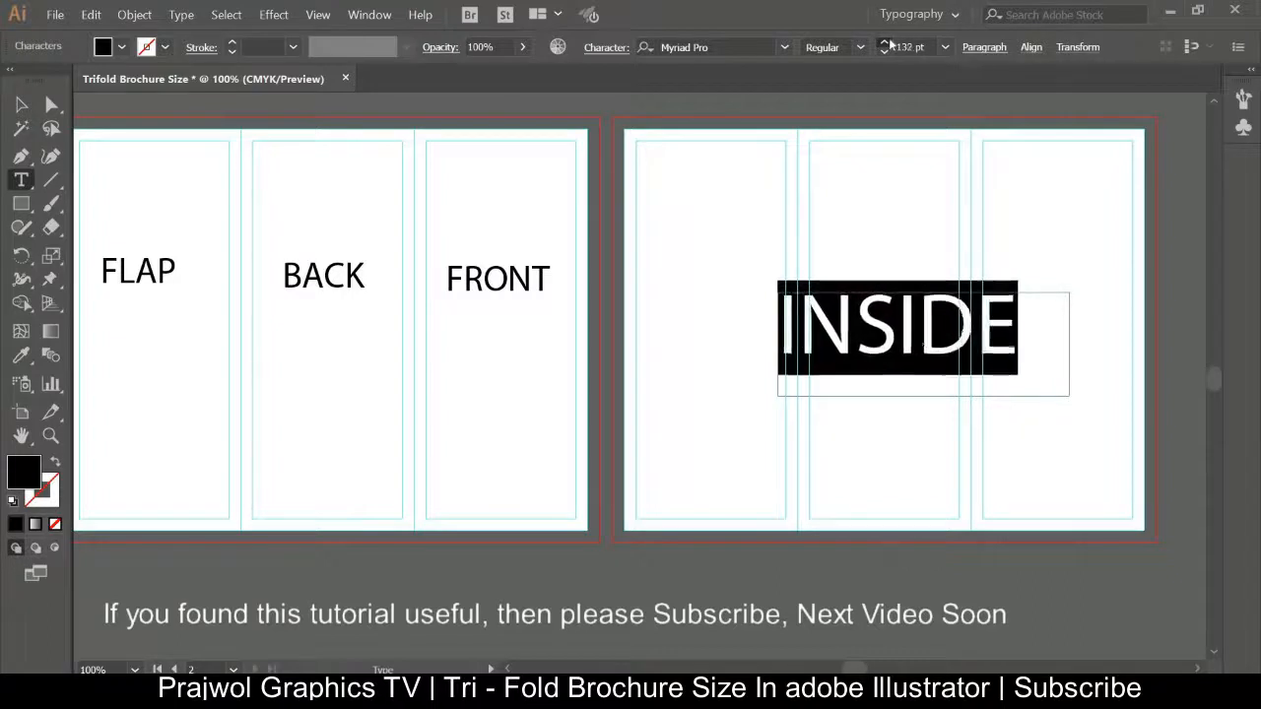
pyautogui.click(21, 103)
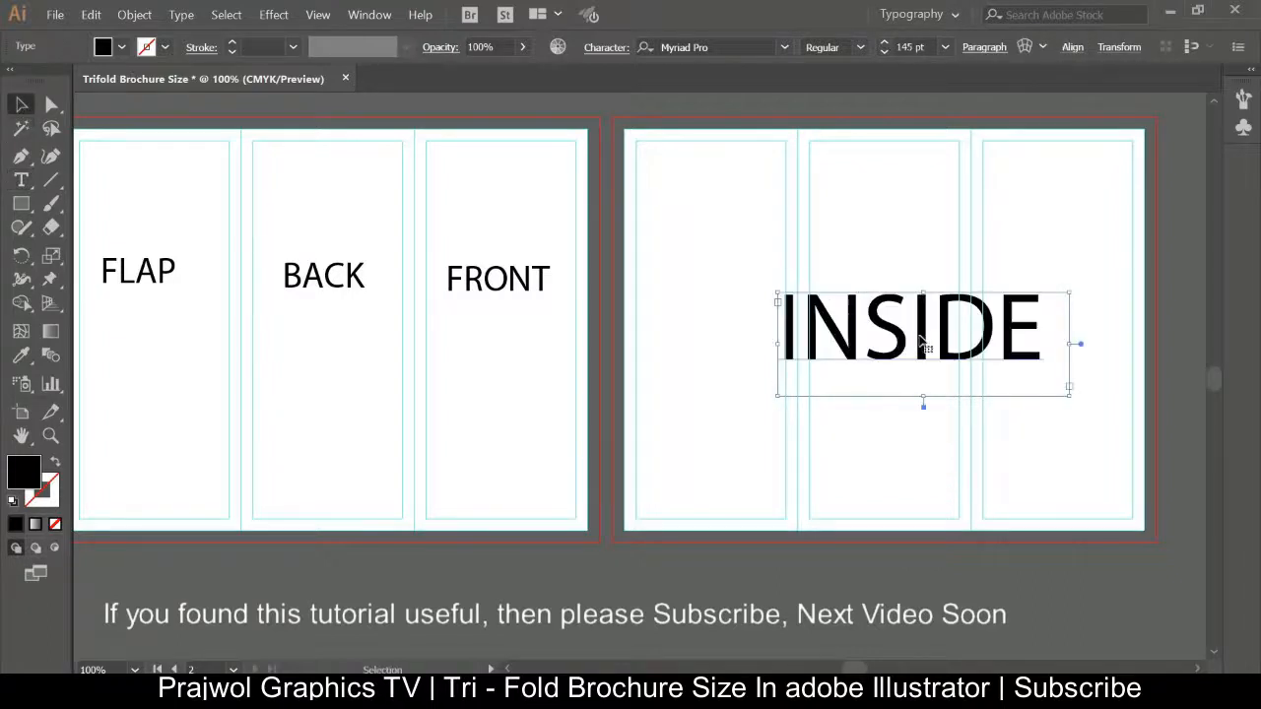
pyautogui.moveTo(926, 346); pyautogui.dragTo(898, 351)
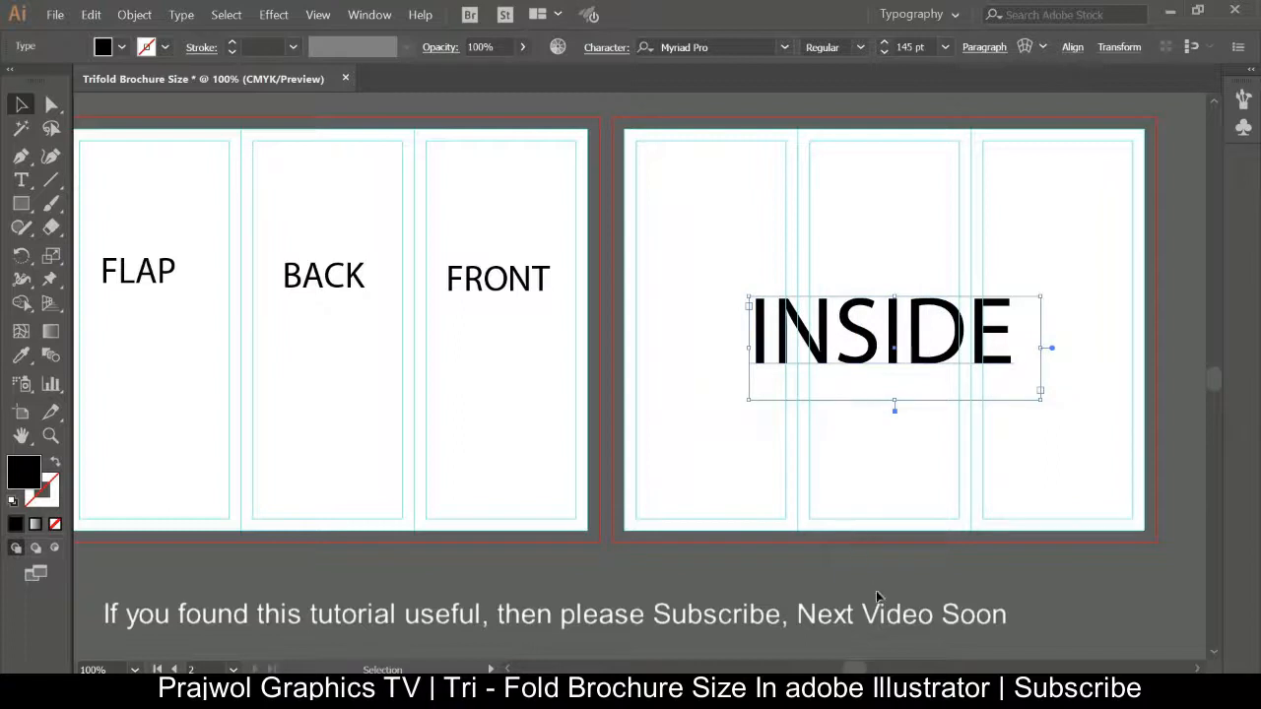
pyautogui.click(495, 343)
pyautogui.press('h')
pyautogui.moveTo(402, 379); pyautogui.dragTo(422, 399)
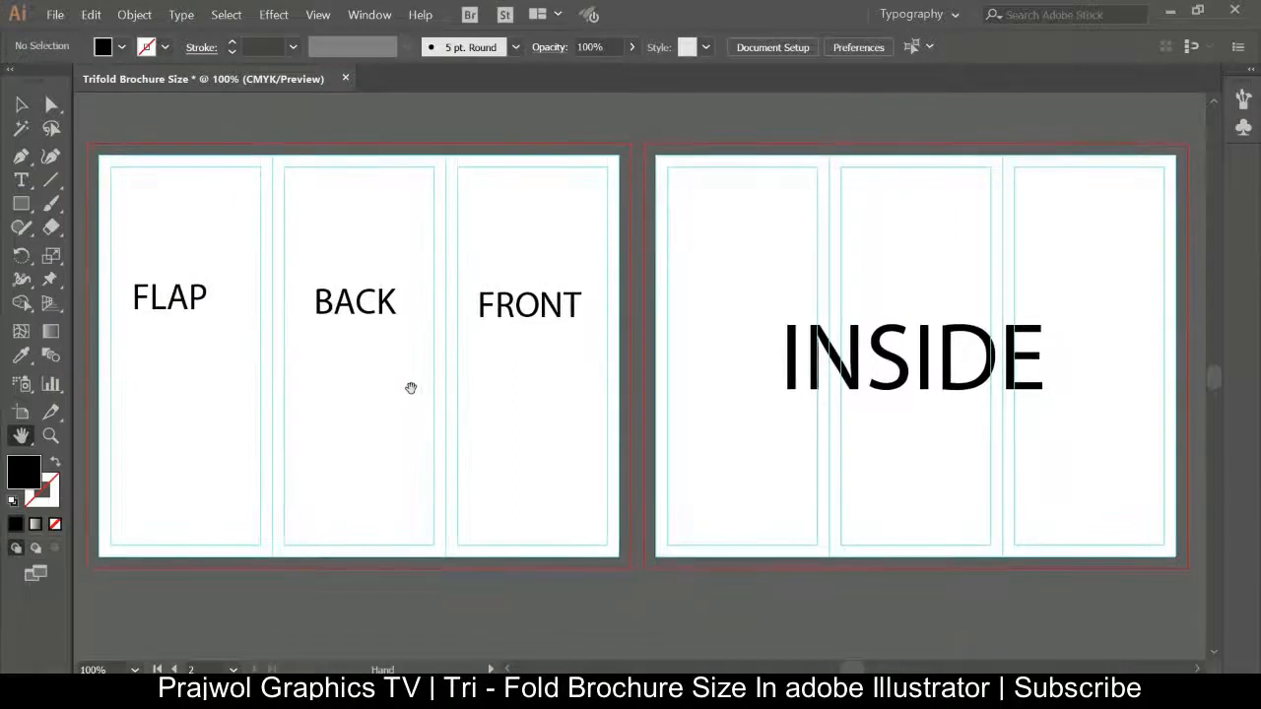
pyautogui.press('v')
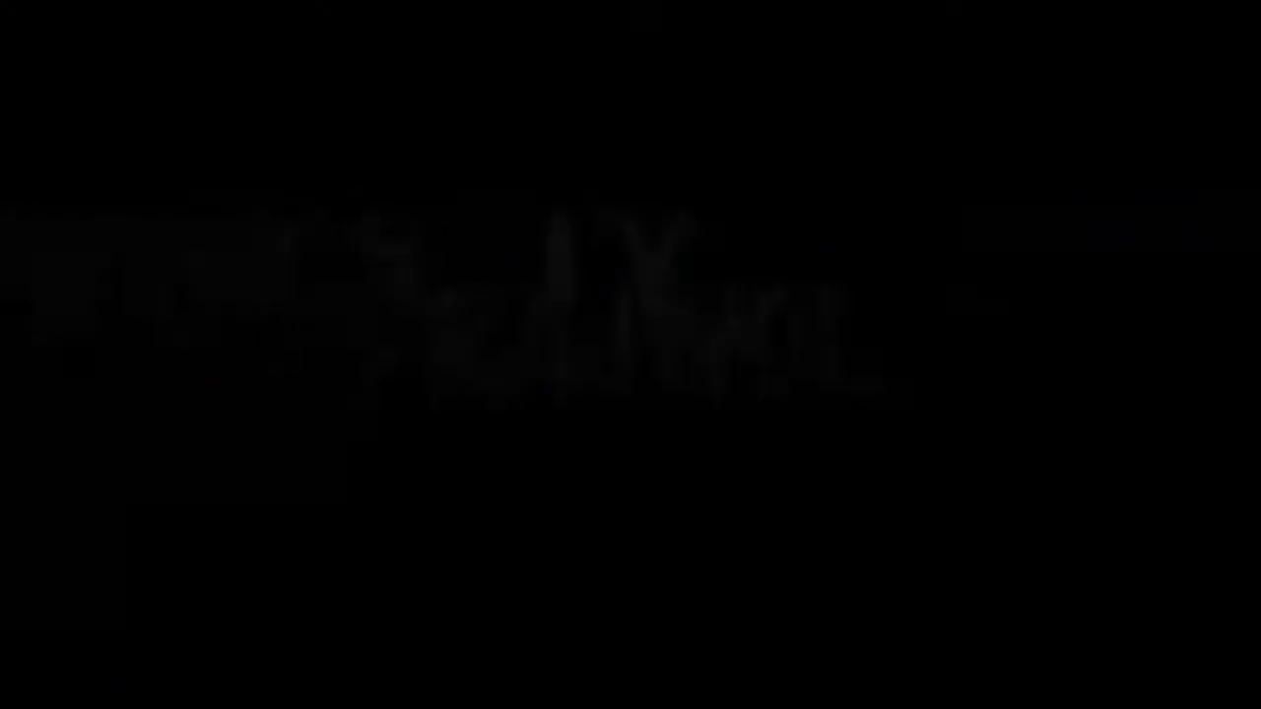